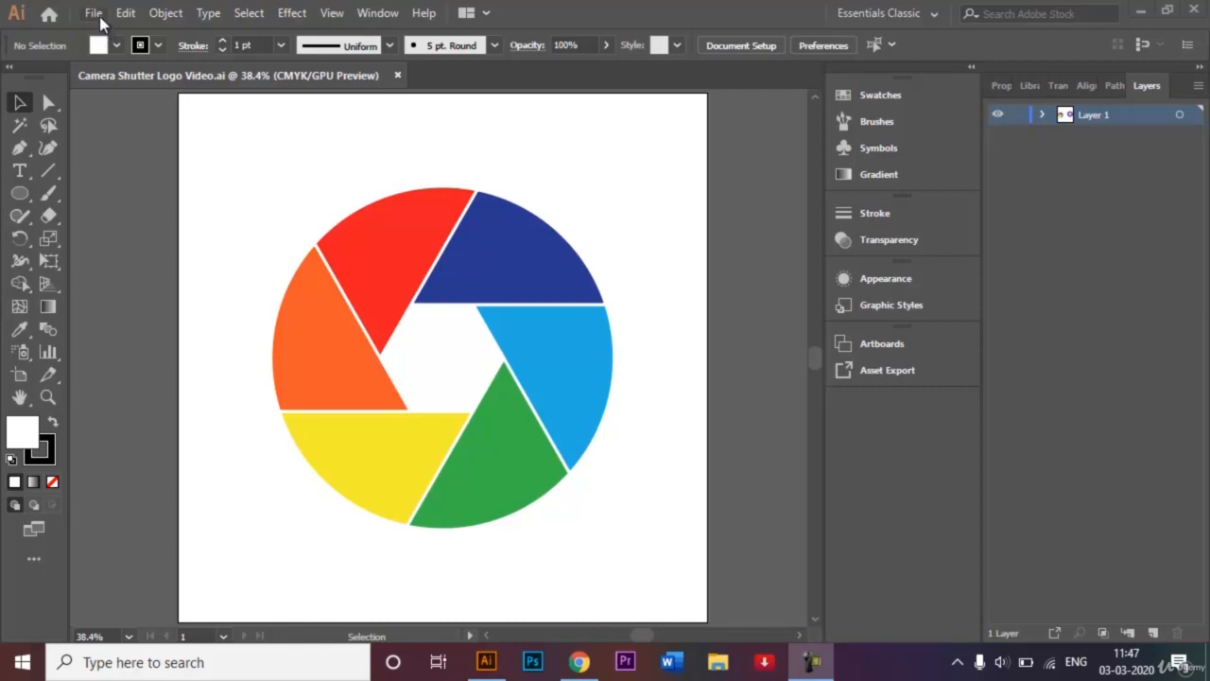
Create a document from the 1000 × 1000 px Custom preset in Pixels, named 'Camera Shutter Logo'
left_click(97, 15)
left_click(110, 35)
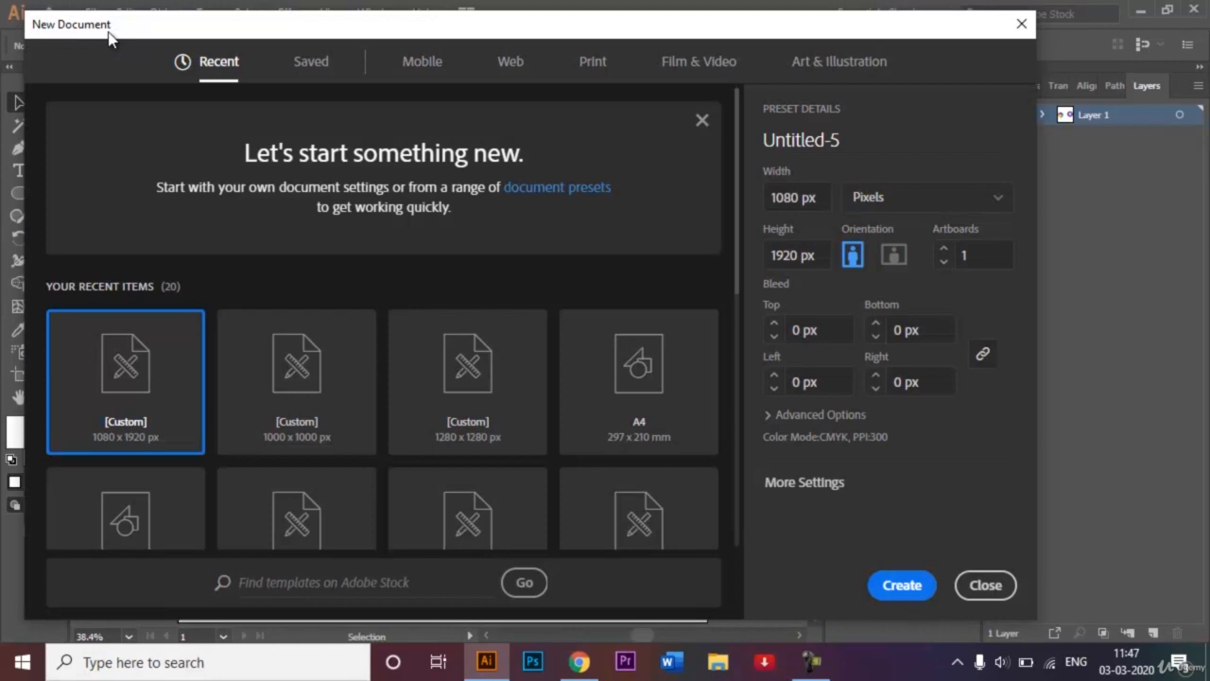
left_click(302, 385)
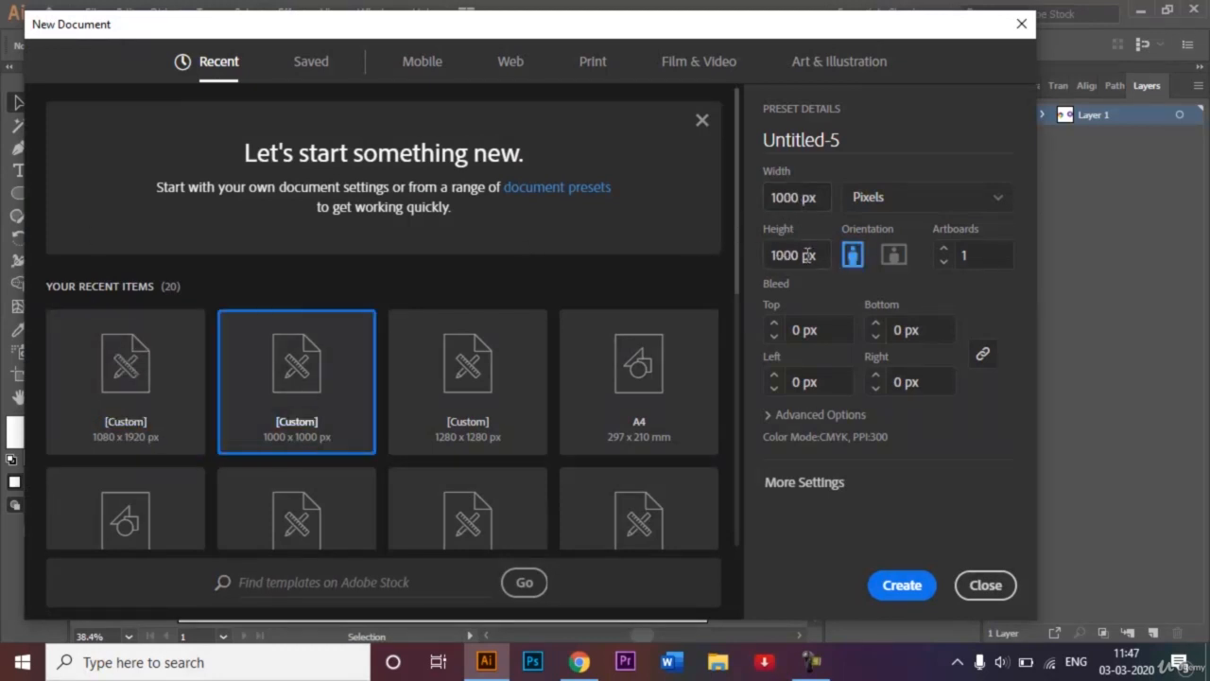
double_click(865, 144)
key("BackSpace")
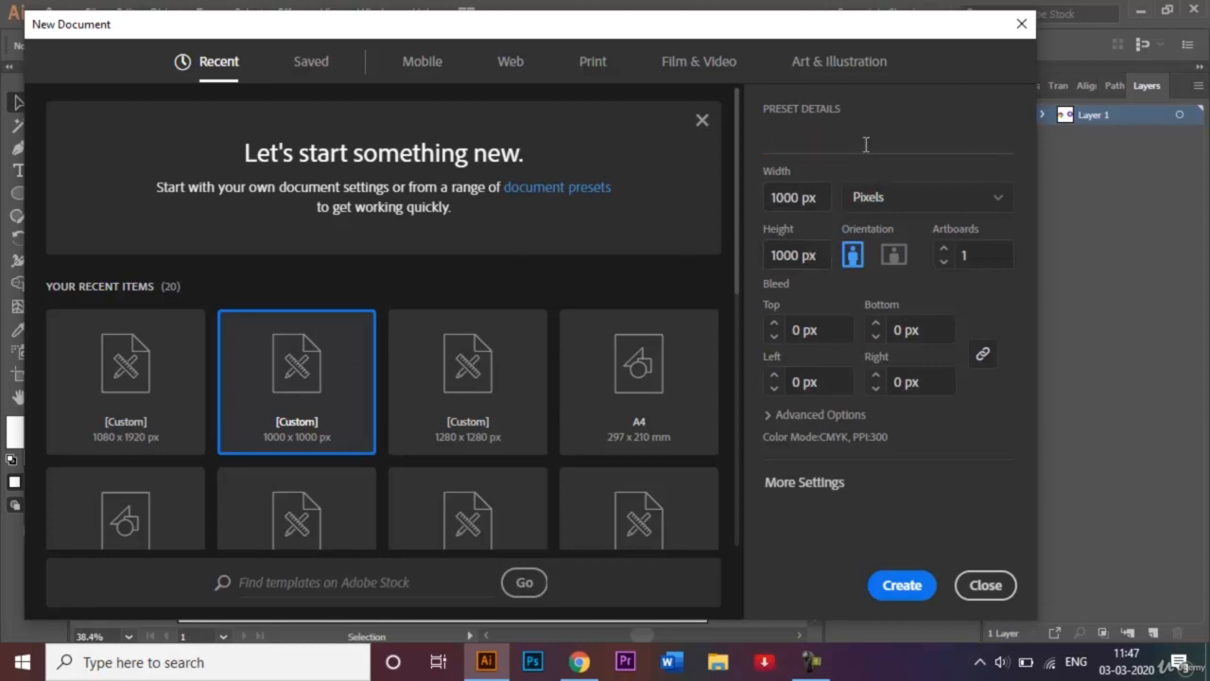
type("Camera Shutt")
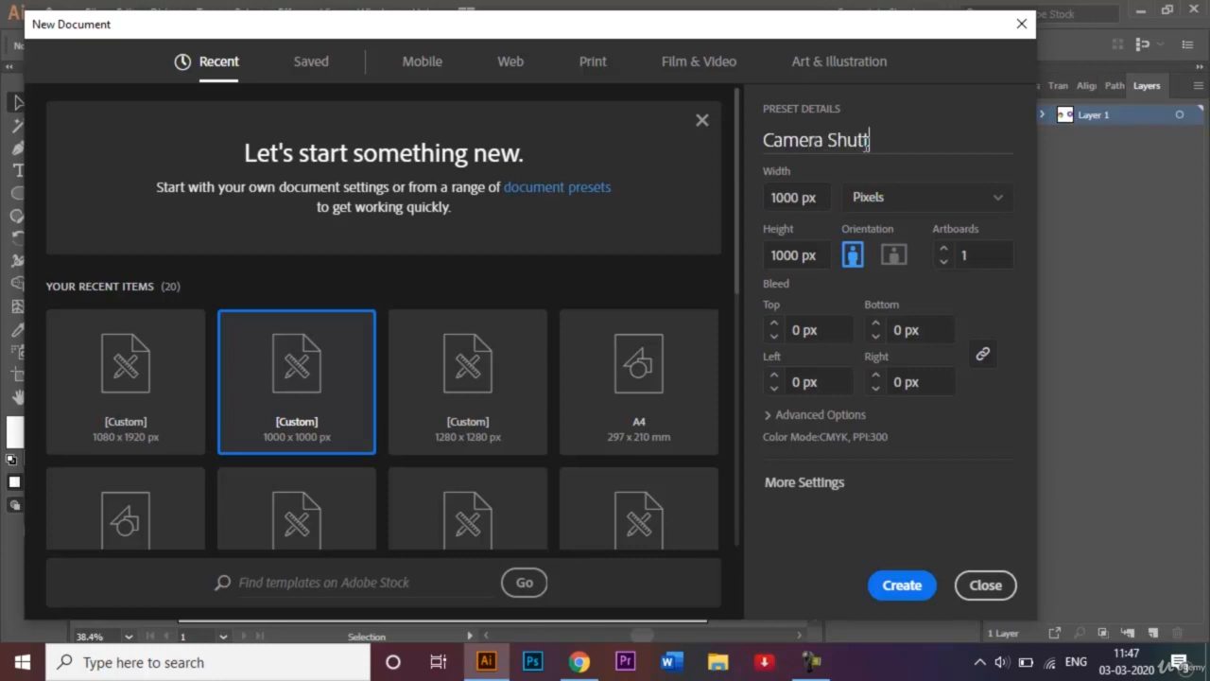
type("er Logo")
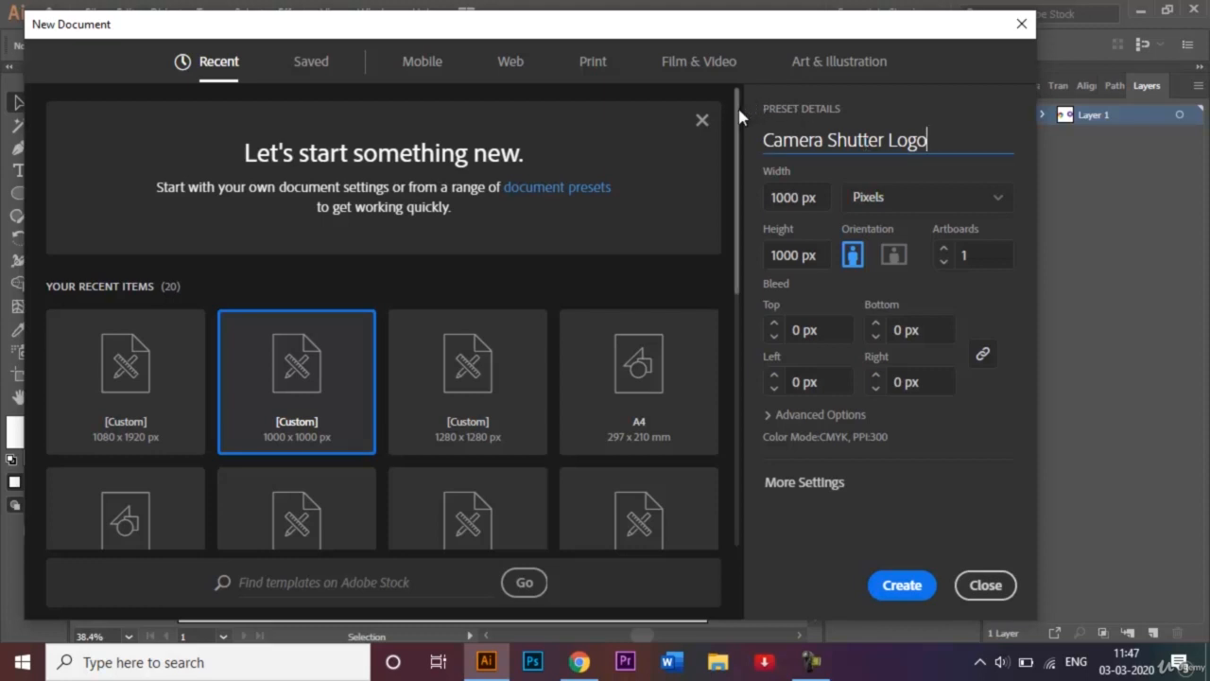
left_click_drag(739, 108, 714, 106)
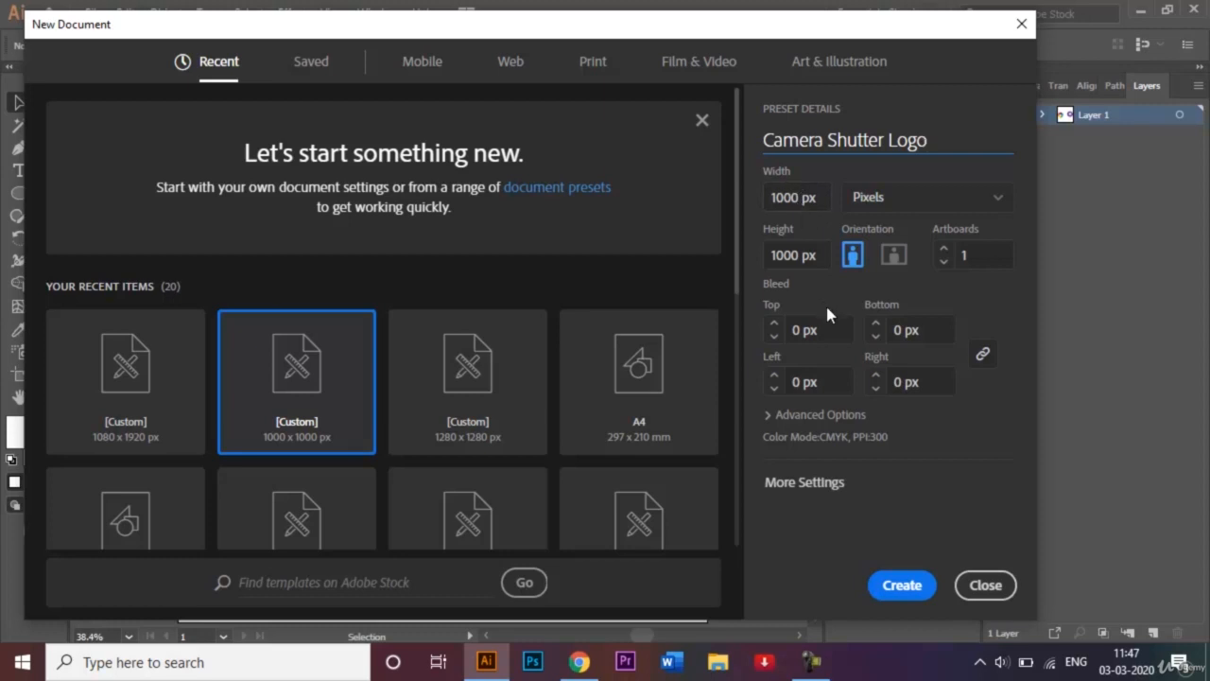
left_click(986, 210)
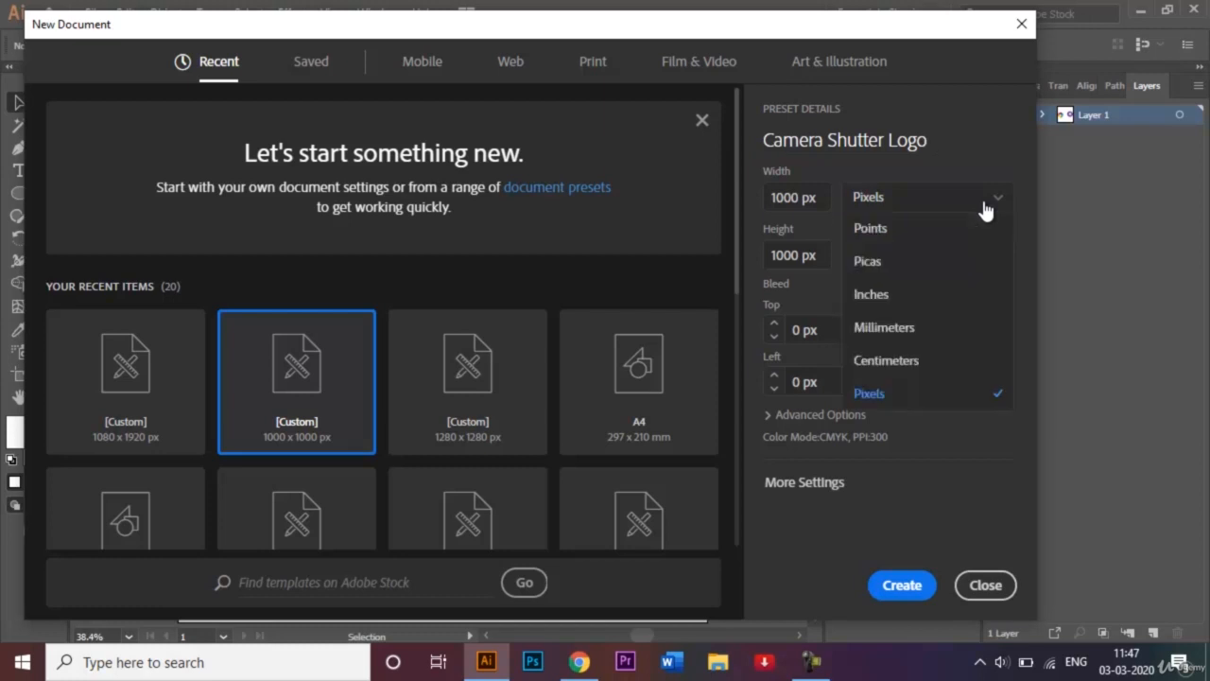
left_click(986, 210)
left_click(917, 584)
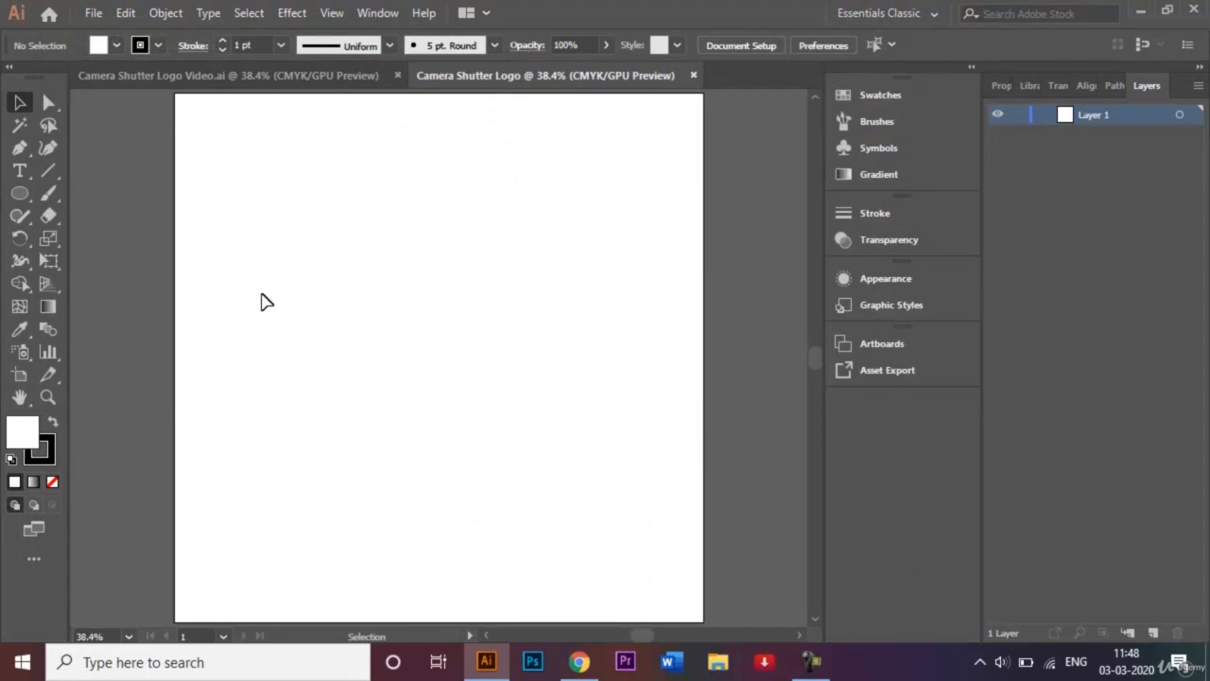
Choose the Ellipse tool with stroke set to None and a purple fill
left_click(18, 195)
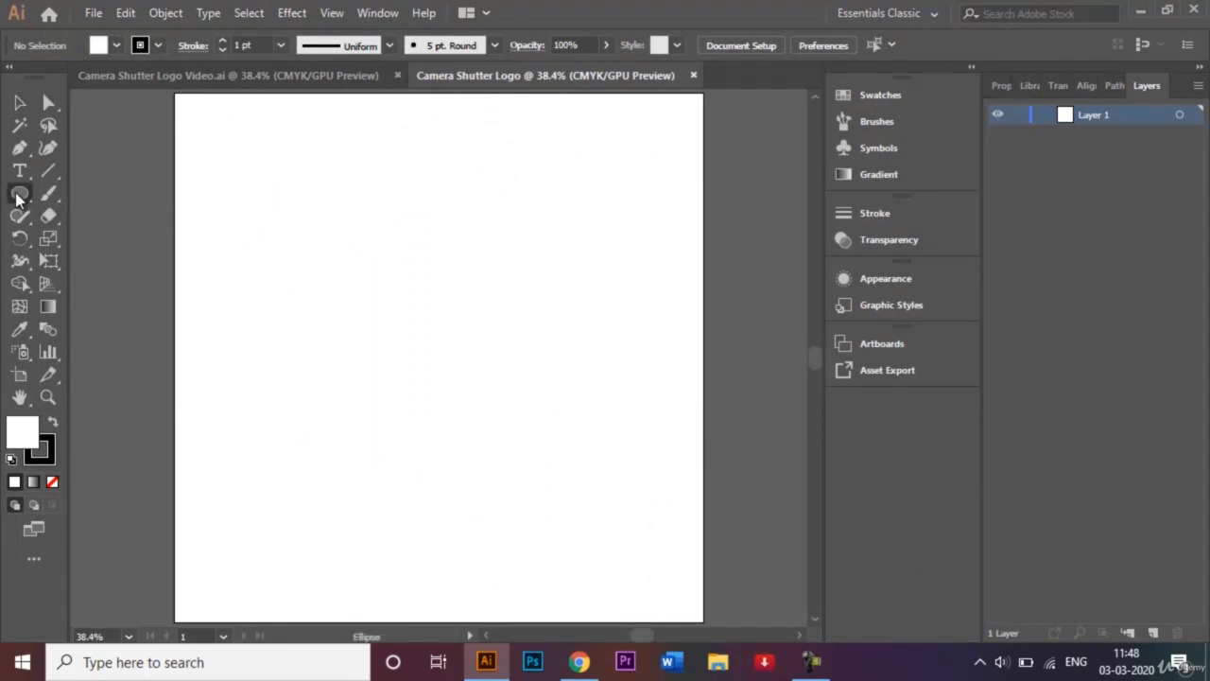
right_click(17, 196)
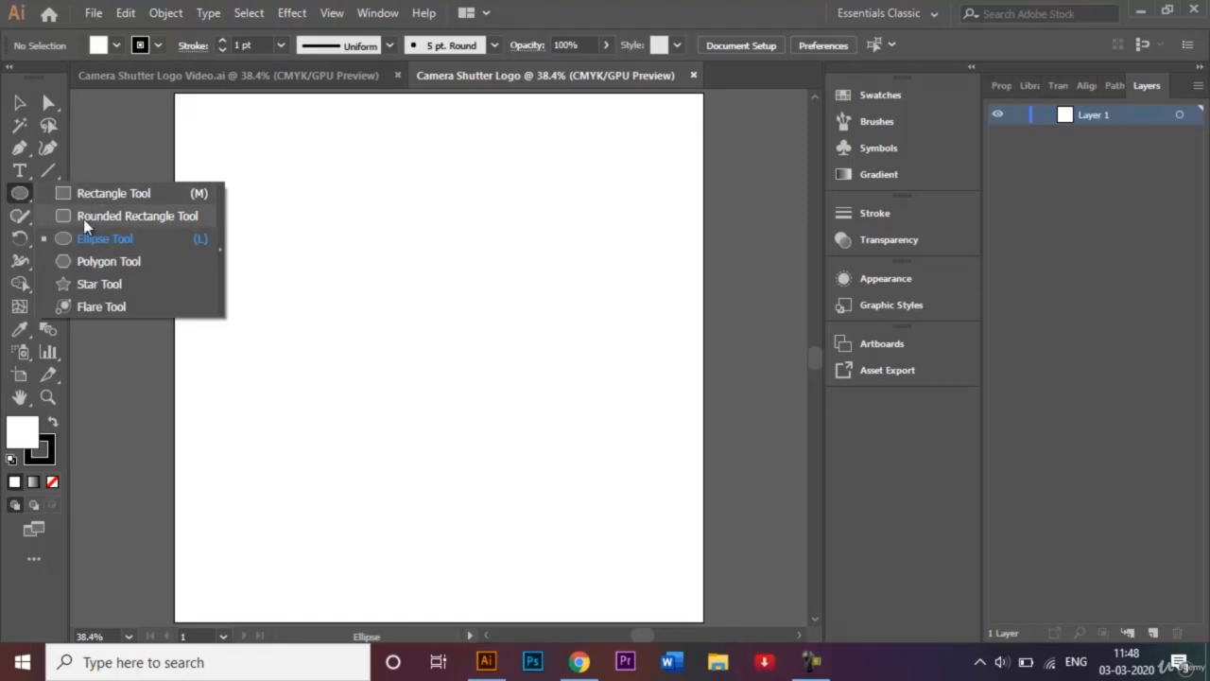
left_click(88, 242)
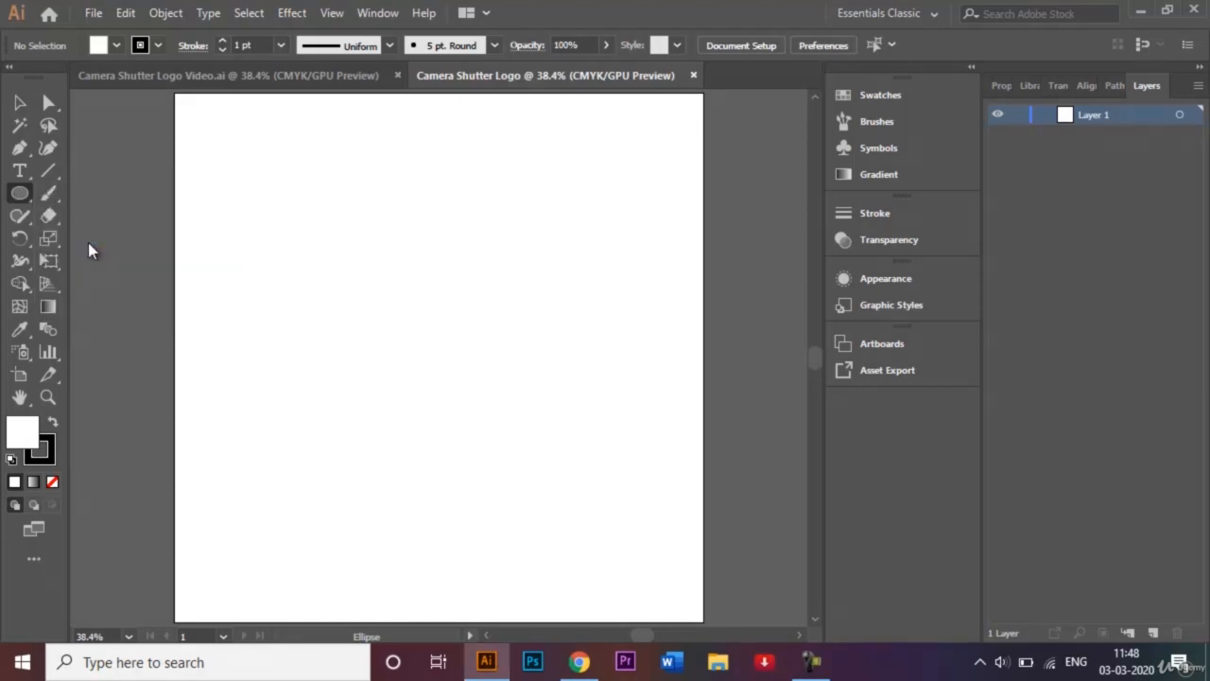
left_click(157, 45)
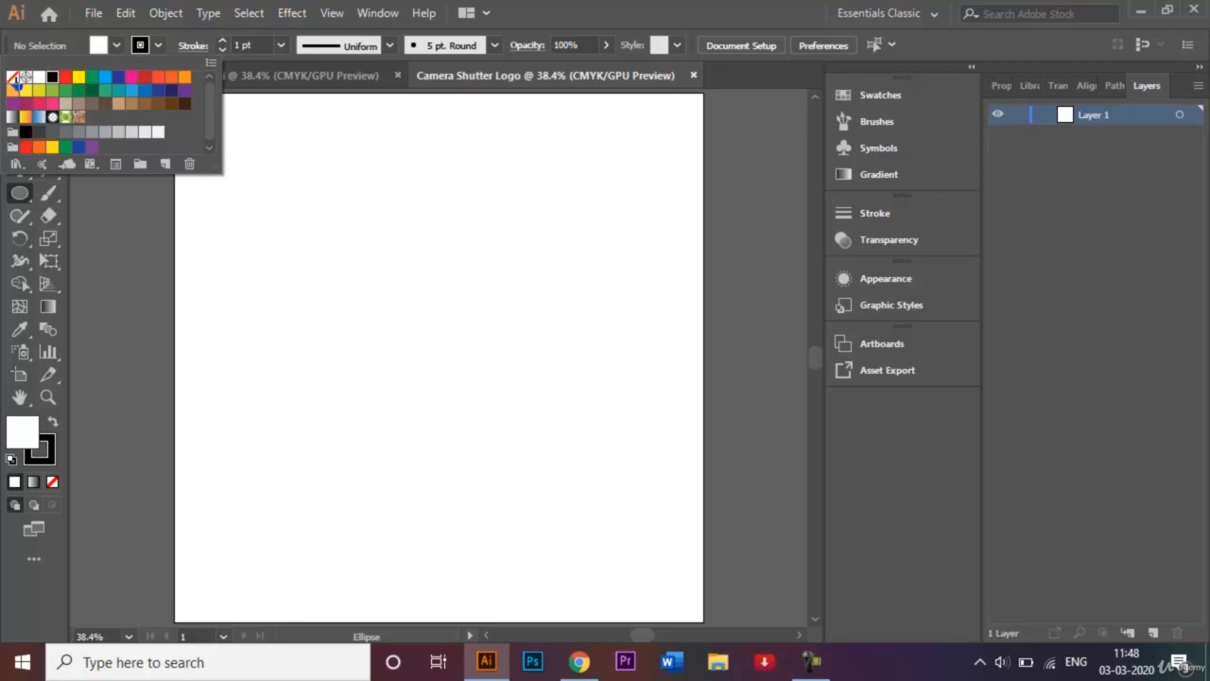
left_click(14, 77)
left_click(116, 45)
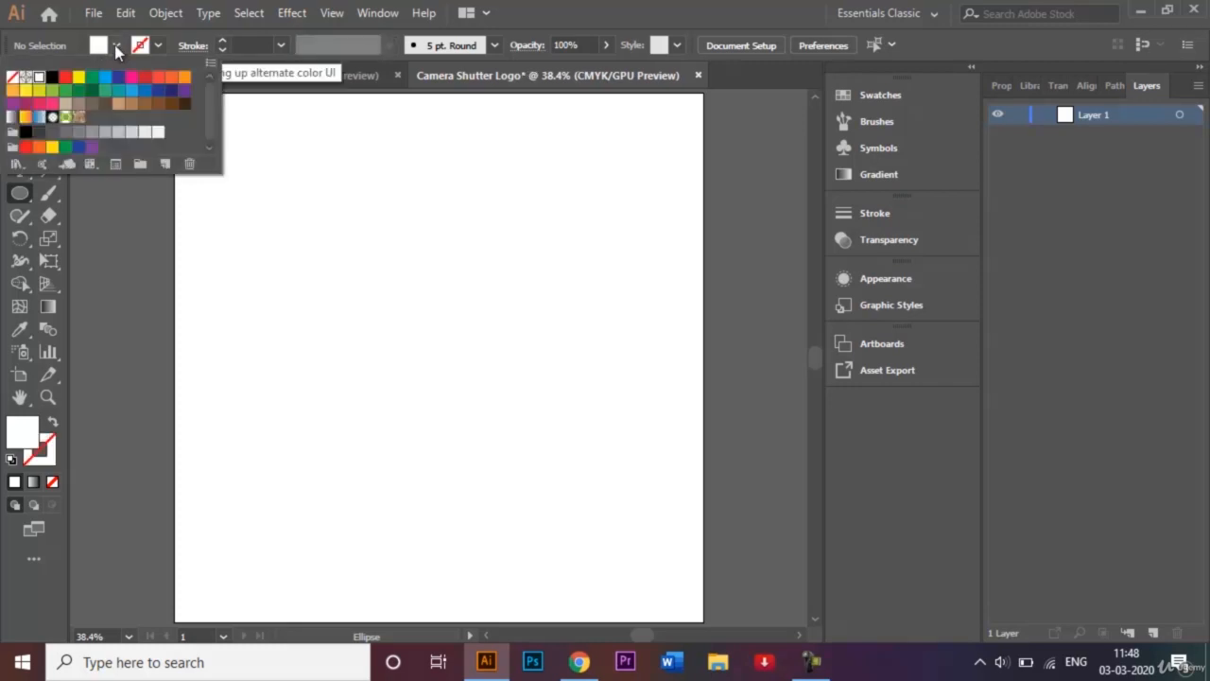
left_click(186, 99)
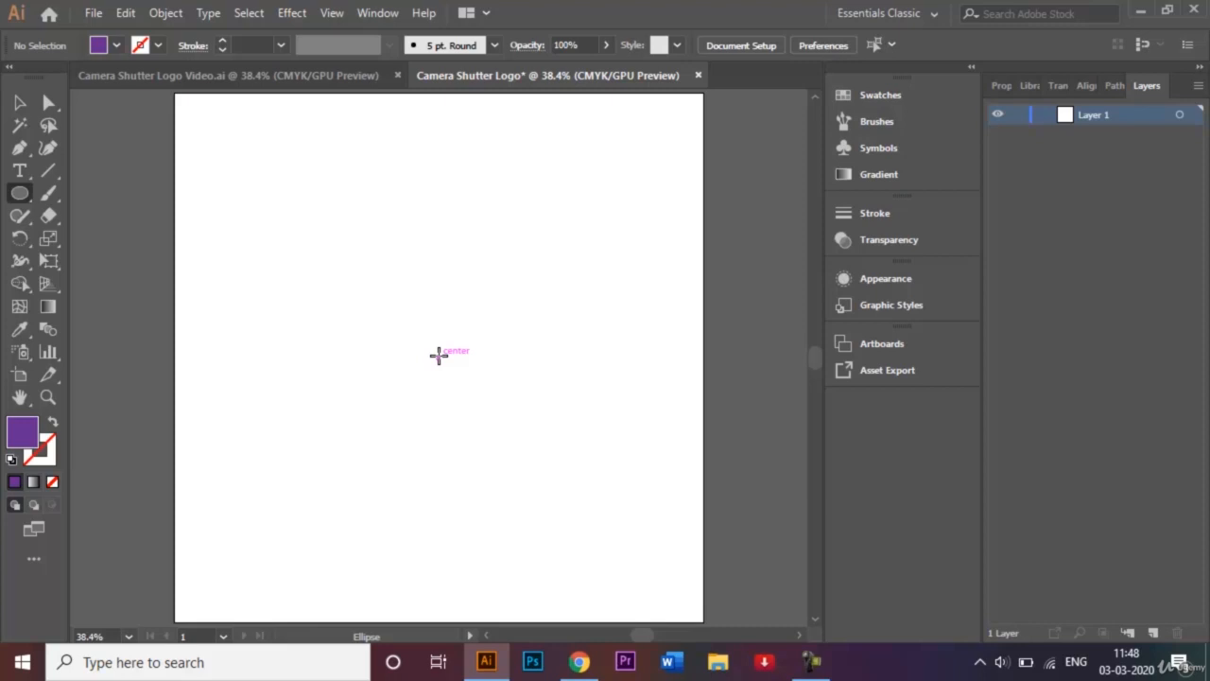
Draw a large circle centred on the artboard, then deselect it
left_click_drag(439, 355, 624, 530)
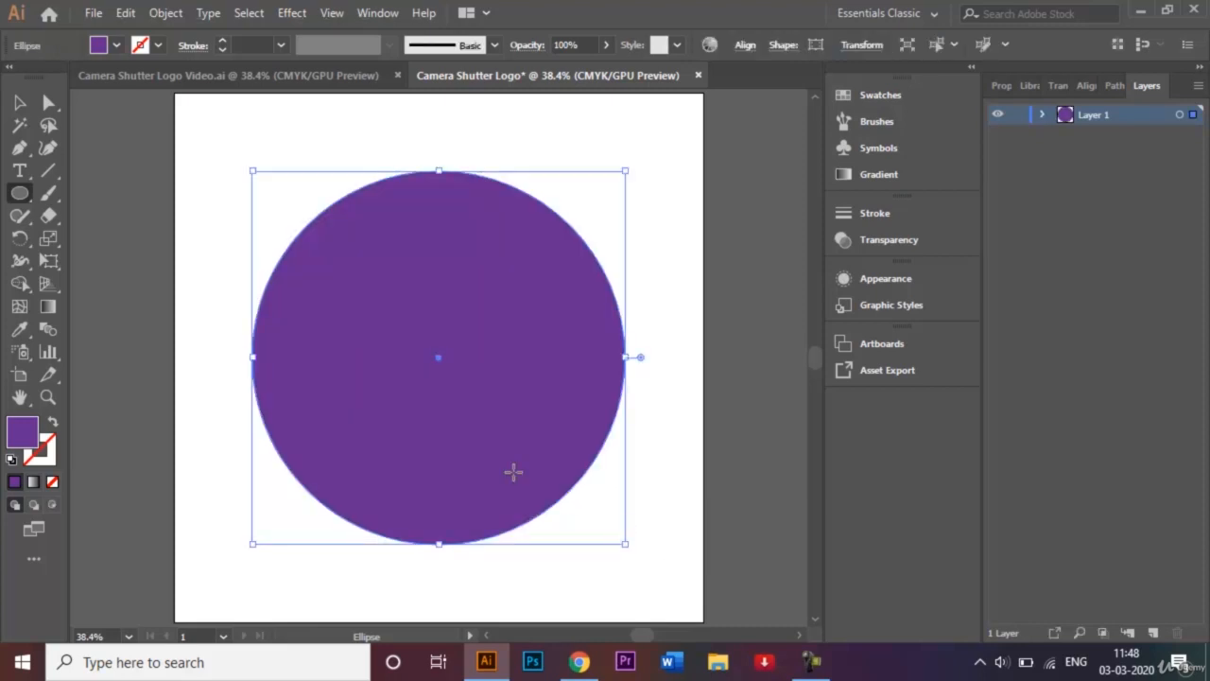
left_click(20, 103)
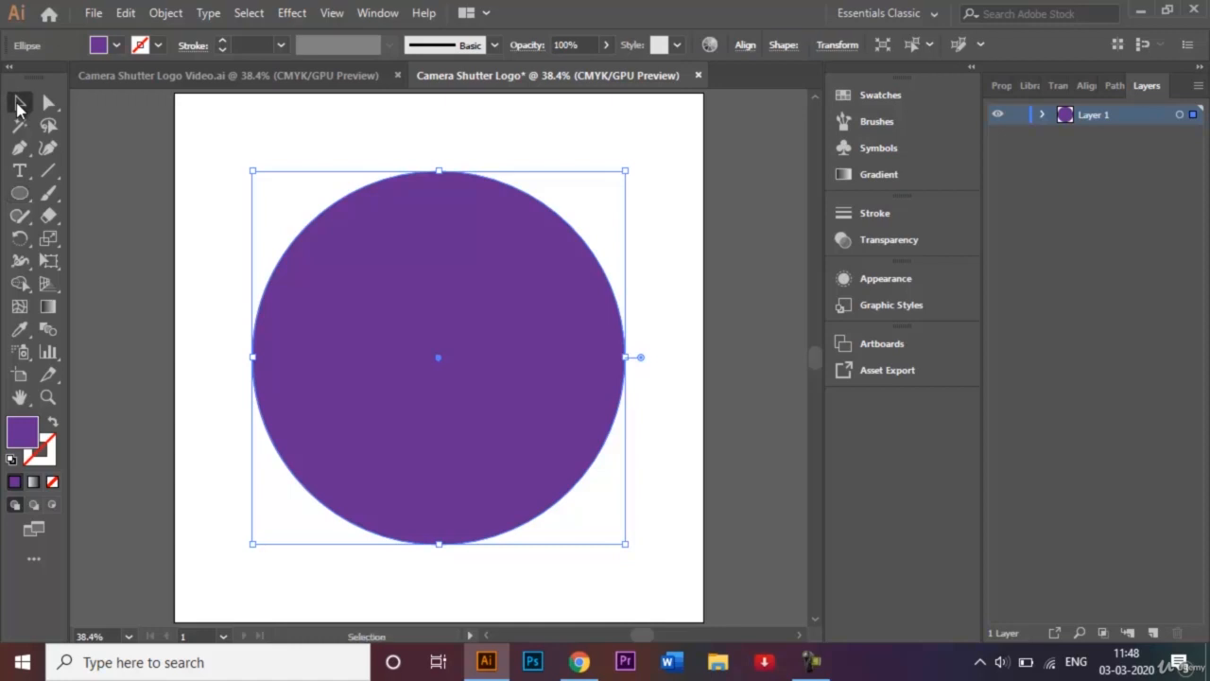
left_click(190, 158)
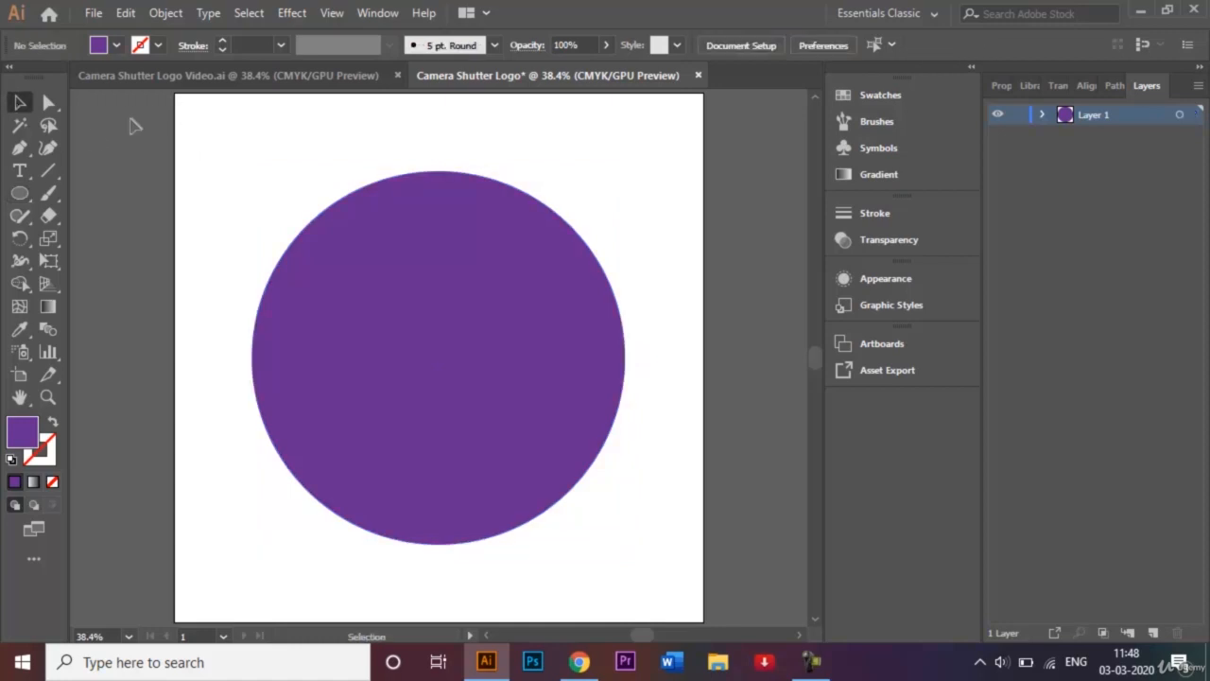
Draw a white-filled hexagon at the circle's centre with the Polygon tool, then deselect it
left_click(12, 198)
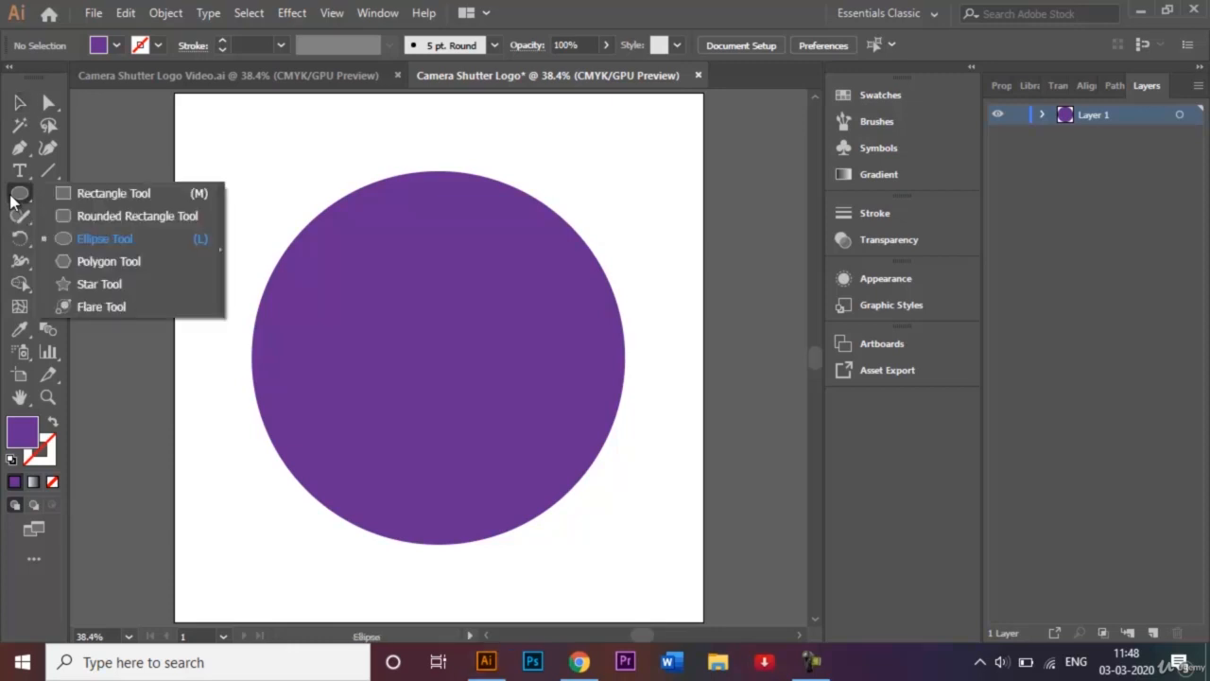
left_click(135, 264)
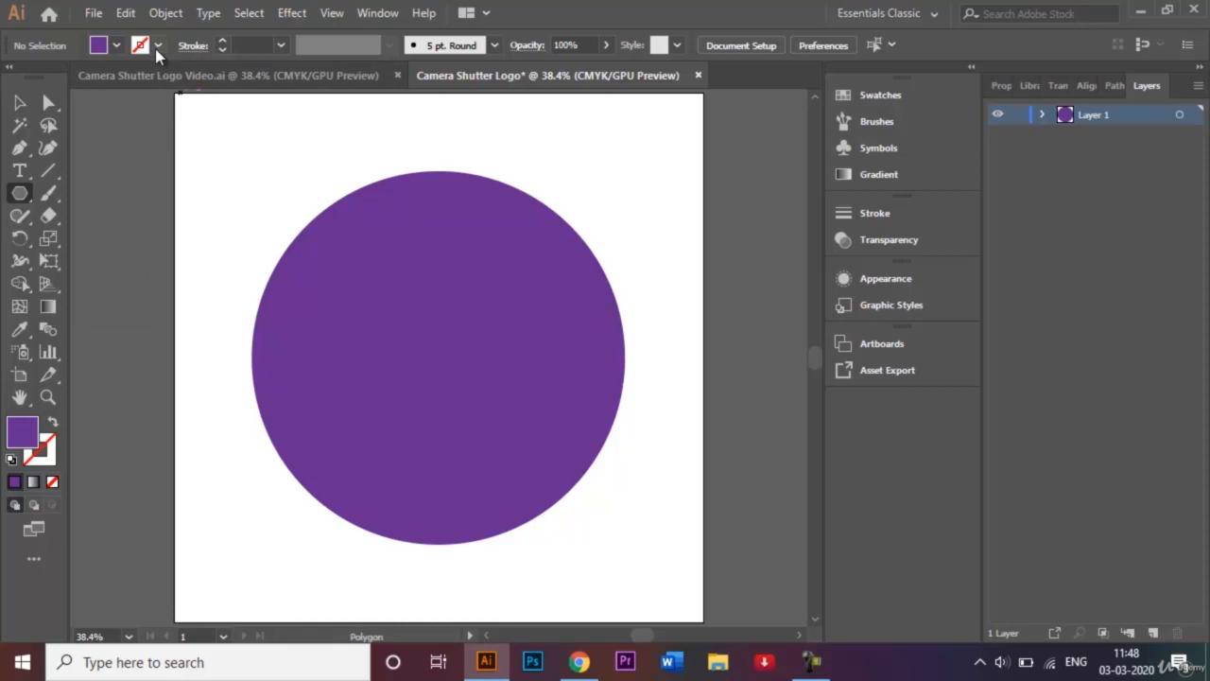
left_click(115, 46)
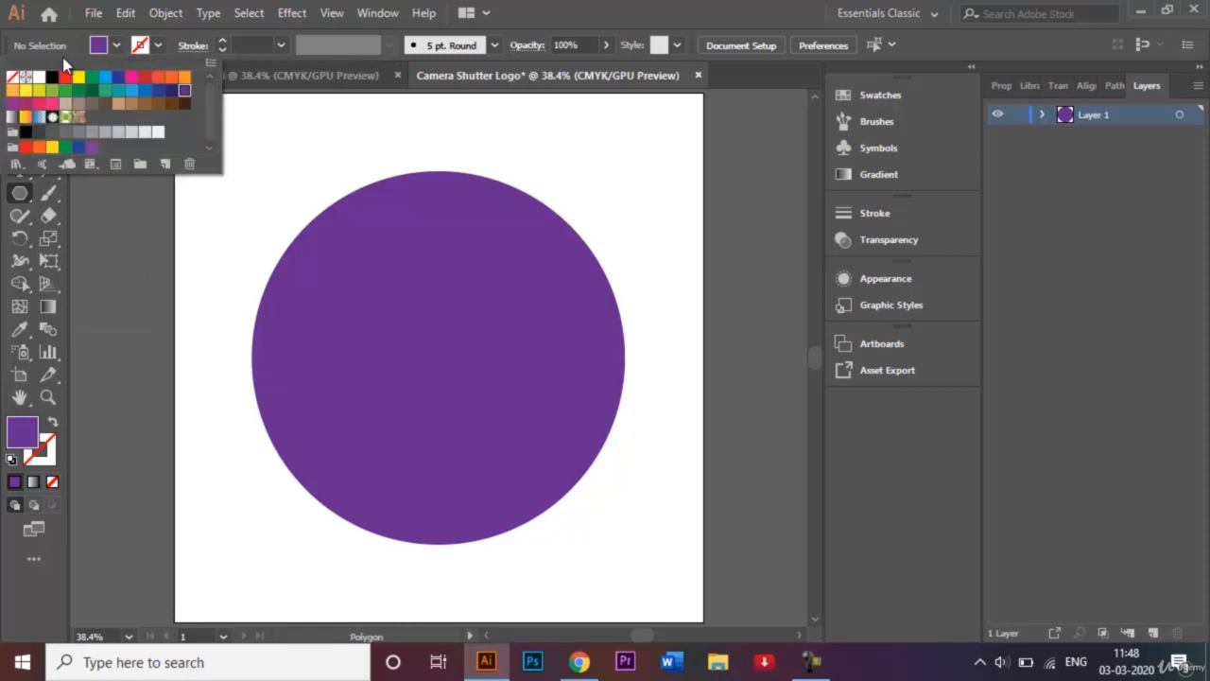
left_click(39, 78)
left_click(170, 214)
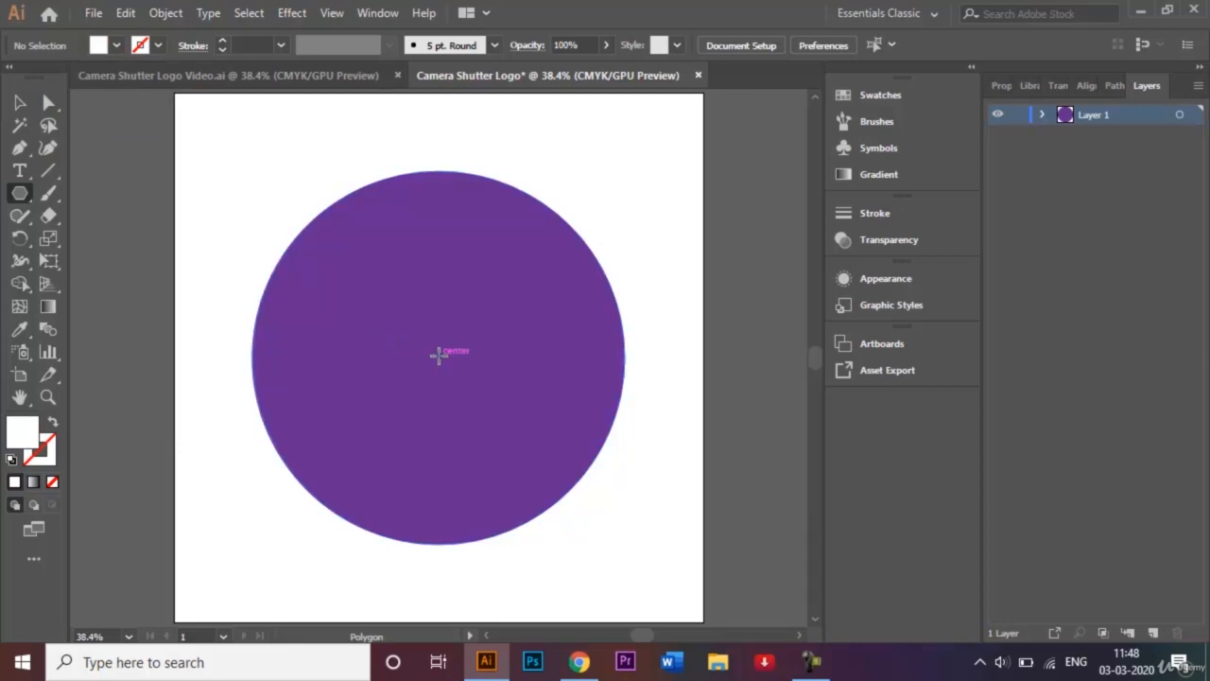
left_click_drag(438, 355, 482, 403)
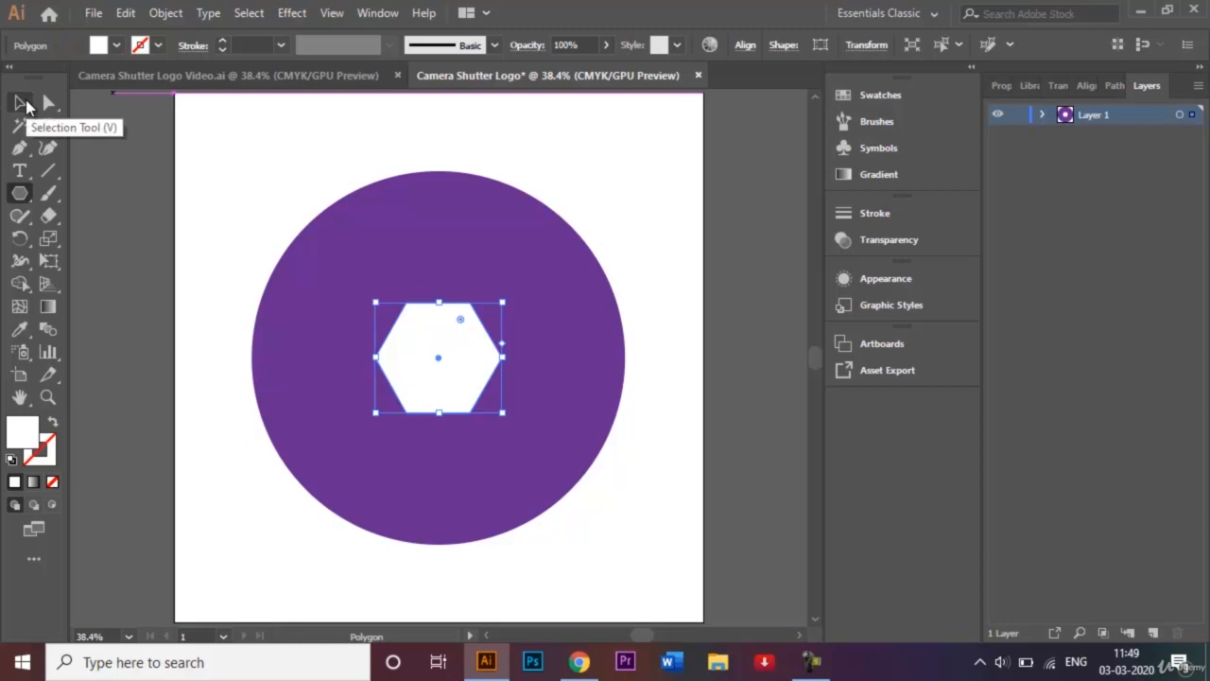
left_click(22, 102)
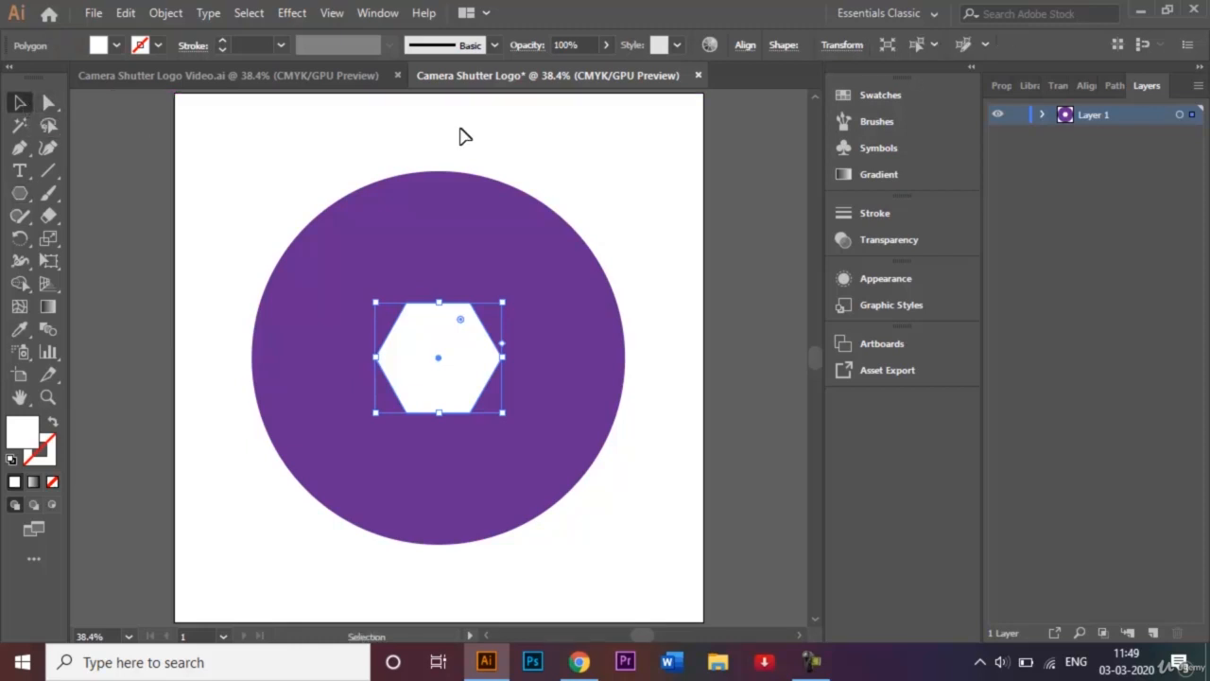
left_click(661, 236)
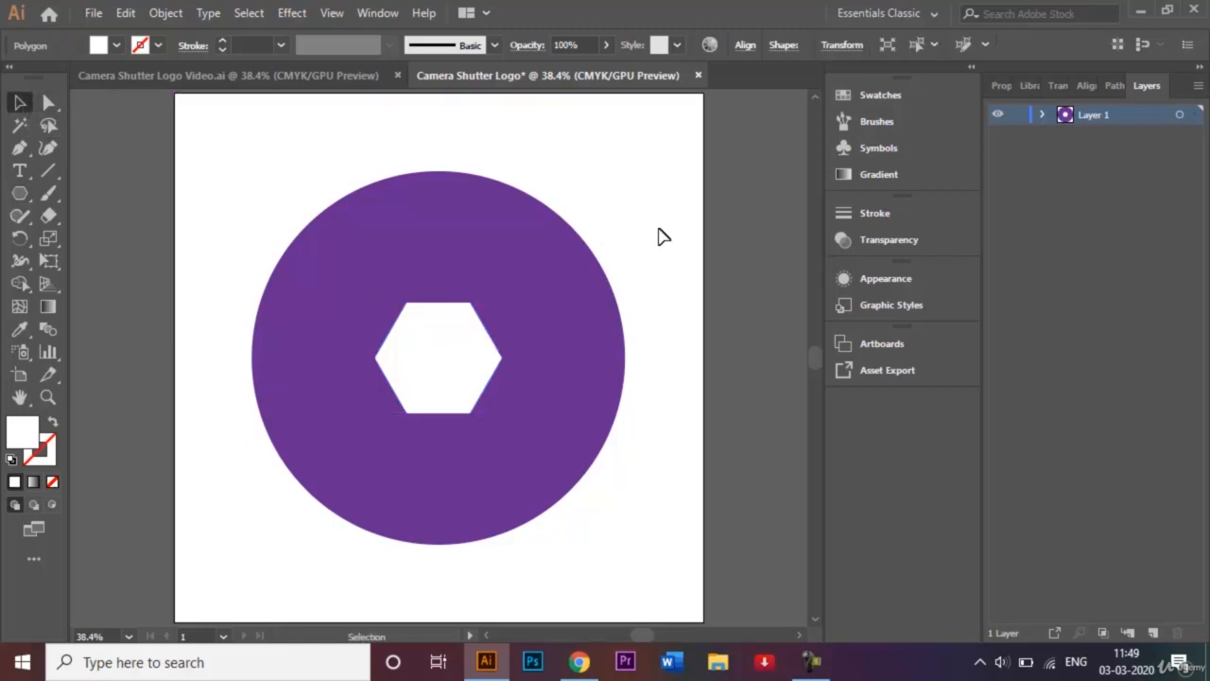
Set up the Line Segment tool with no fill and a 7 pt orange stroke
left_click(49, 171)
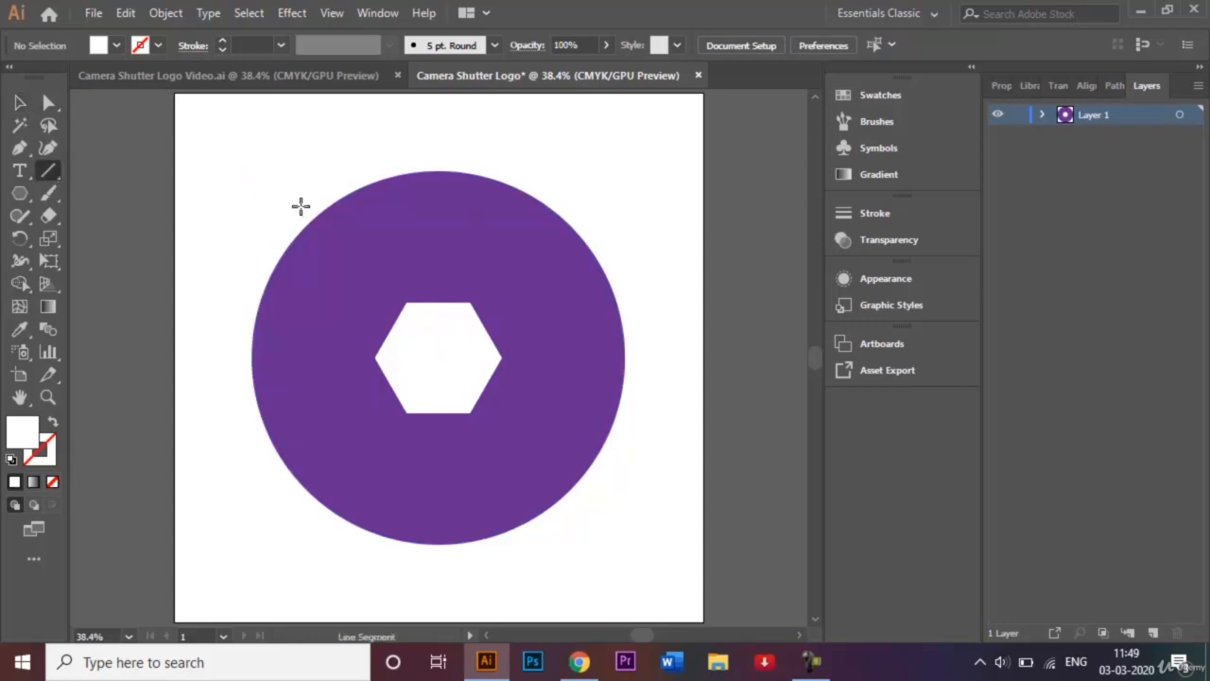
left_click(52, 483)
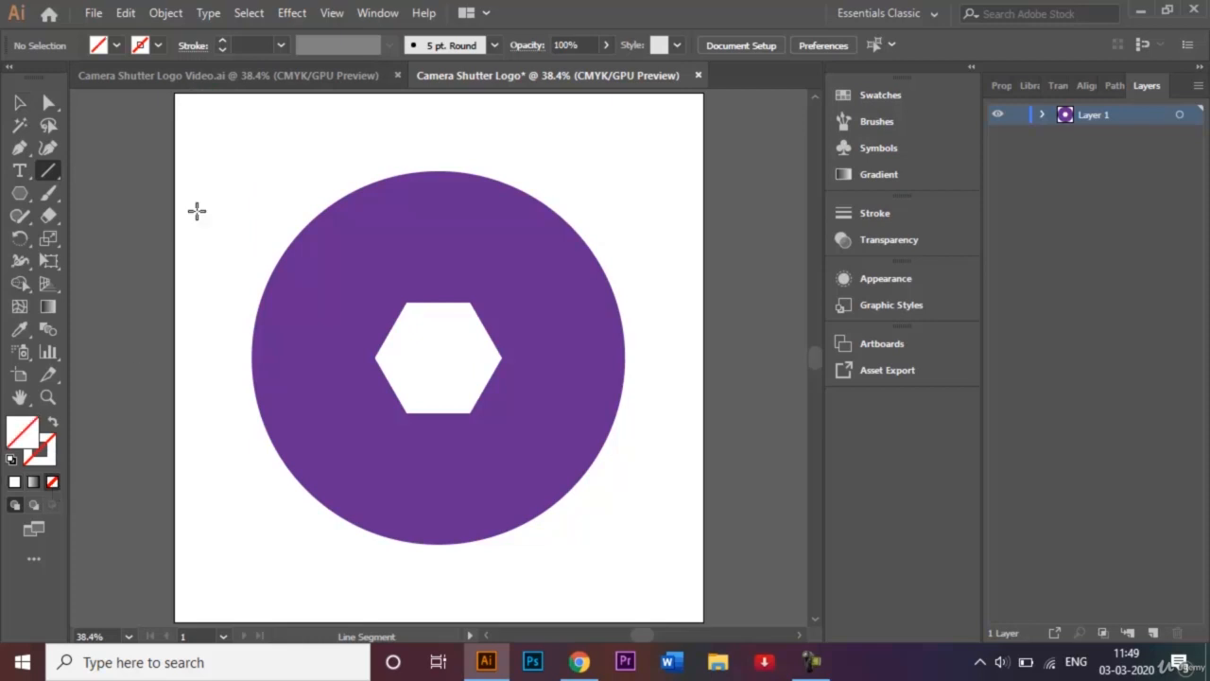
left_click(158, 45)
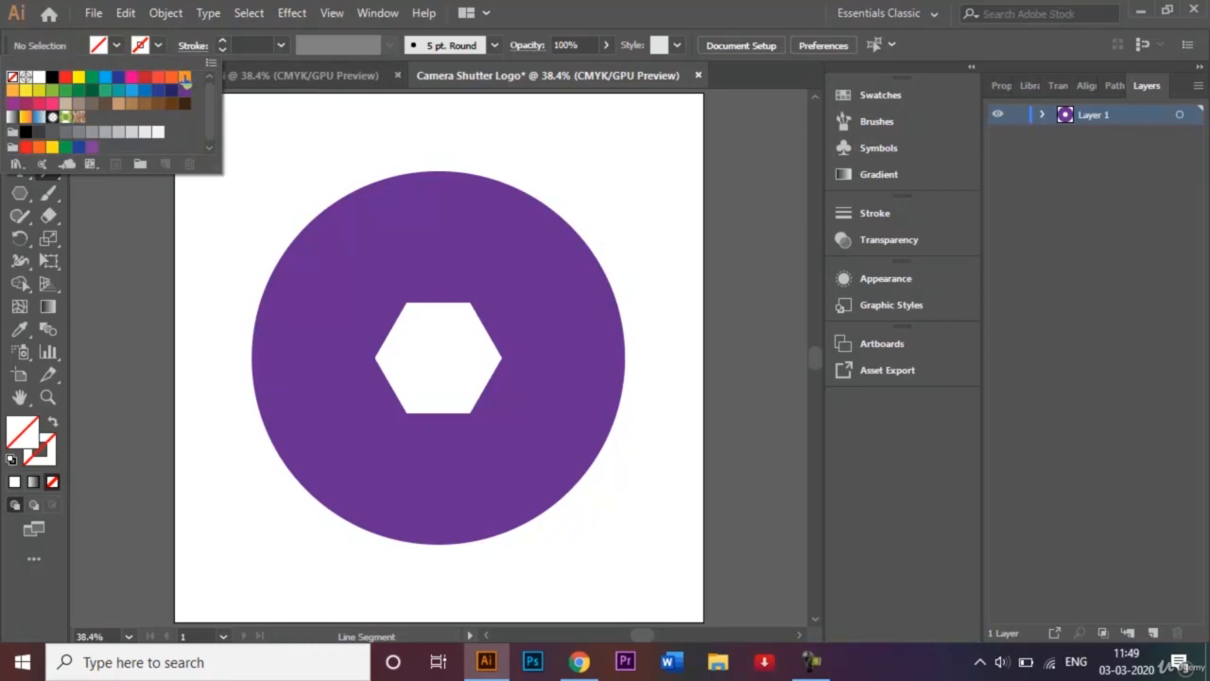
left_click(184, 76)
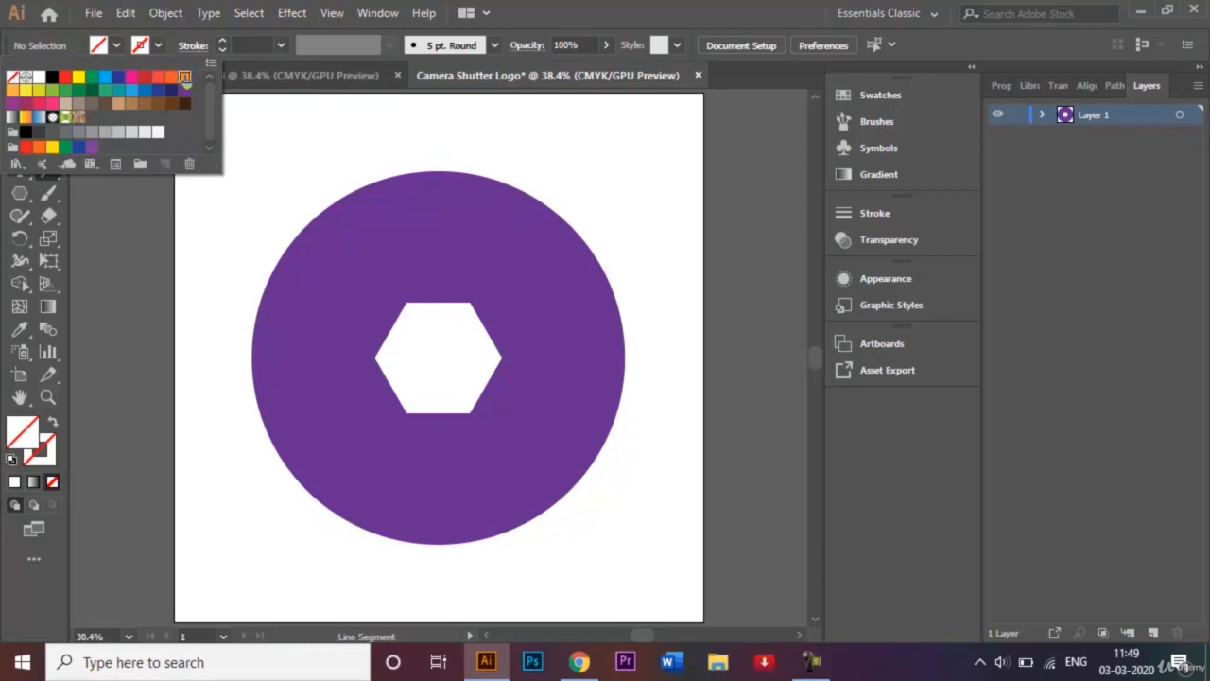
left_click(233, 178)
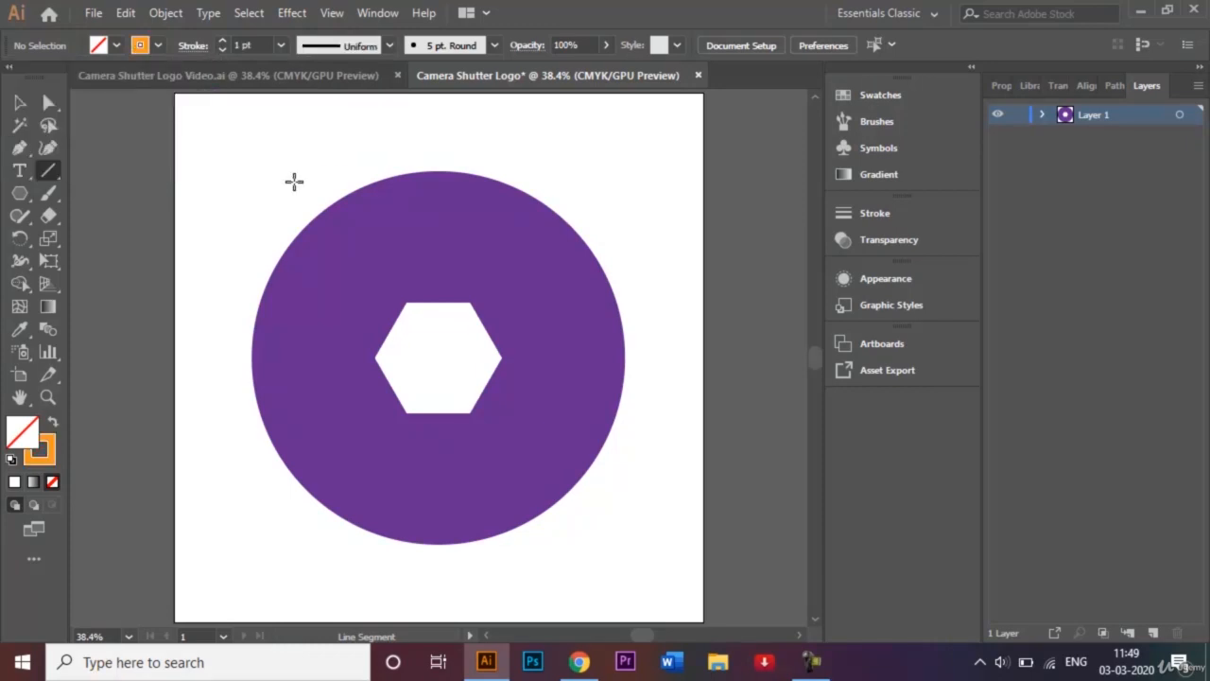
left_click(280, 47)
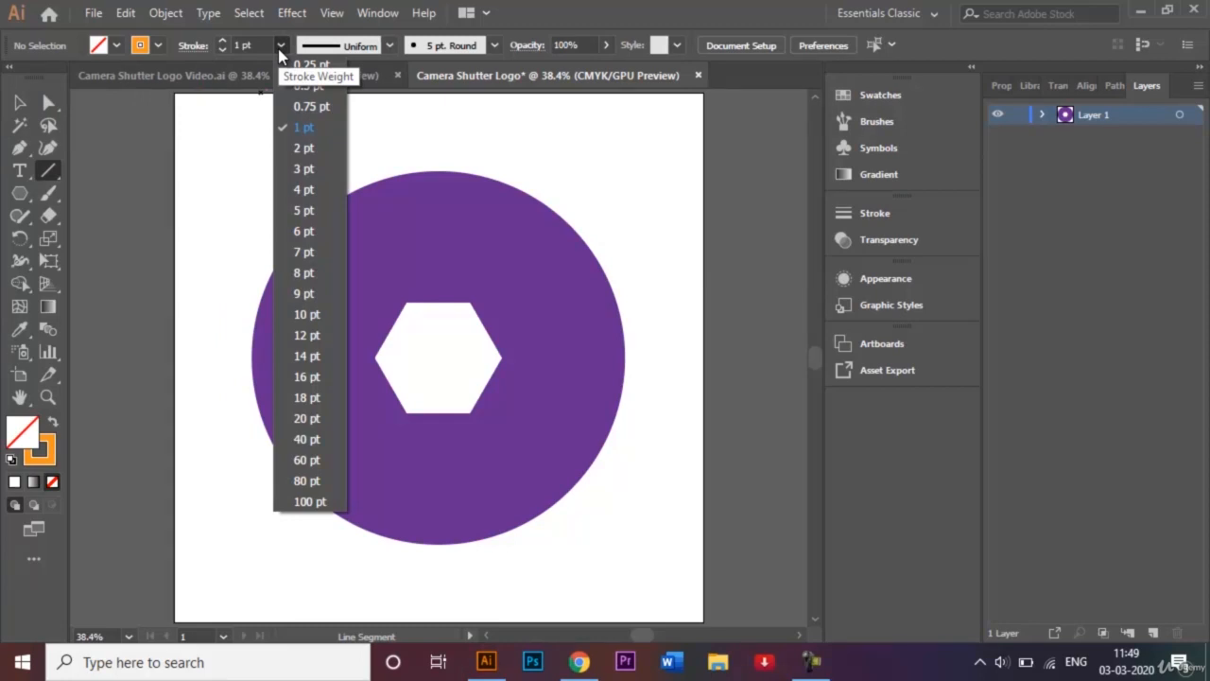
left_click(307, 256)
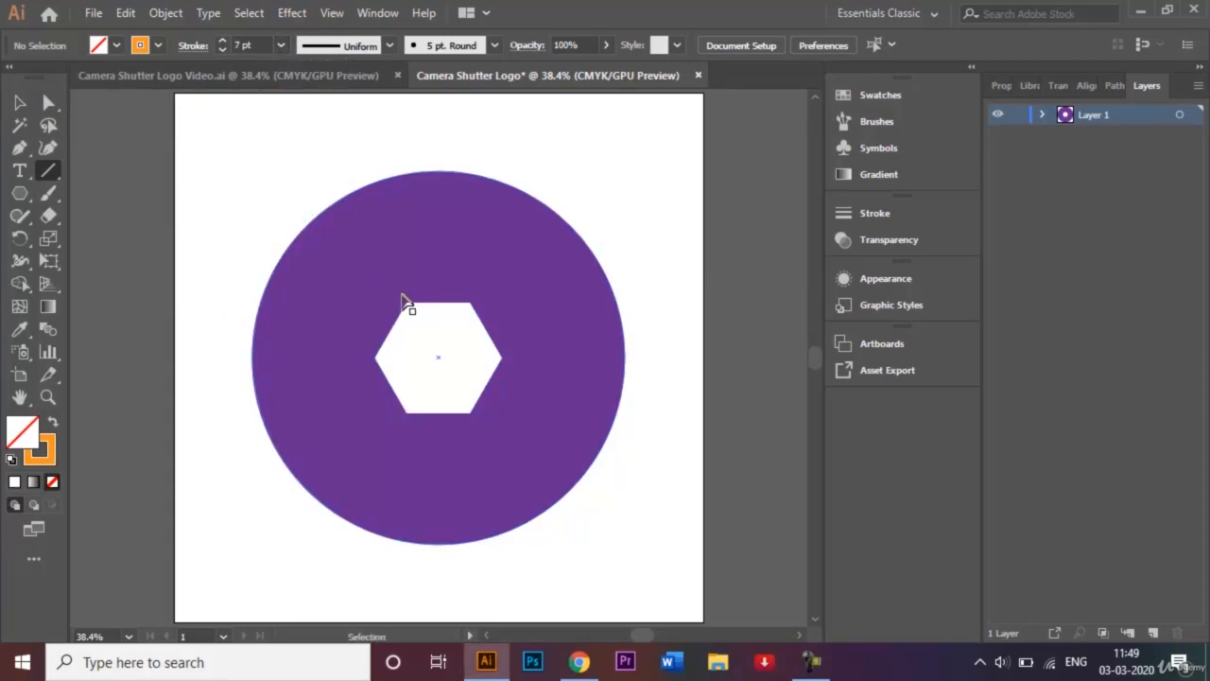
Draw a line from the hexagon's top-left corner and extend its right end past the circle
key("ctrl+1")
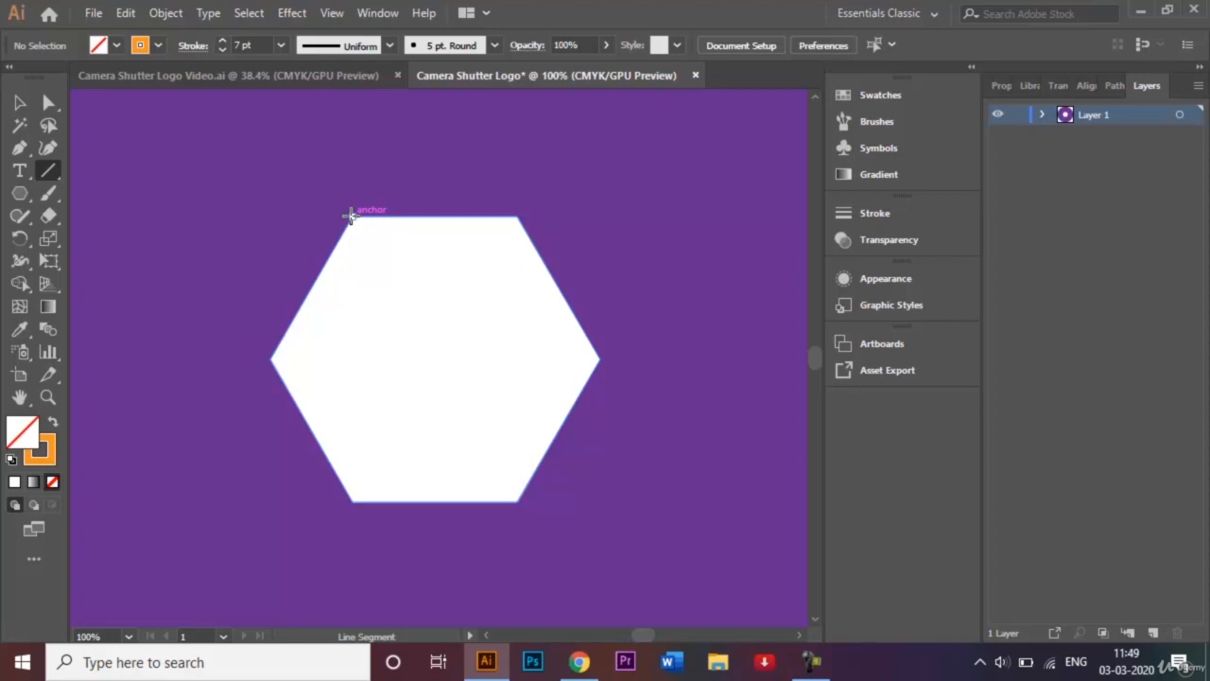
left_click_drag(350, 215, 763, 231)
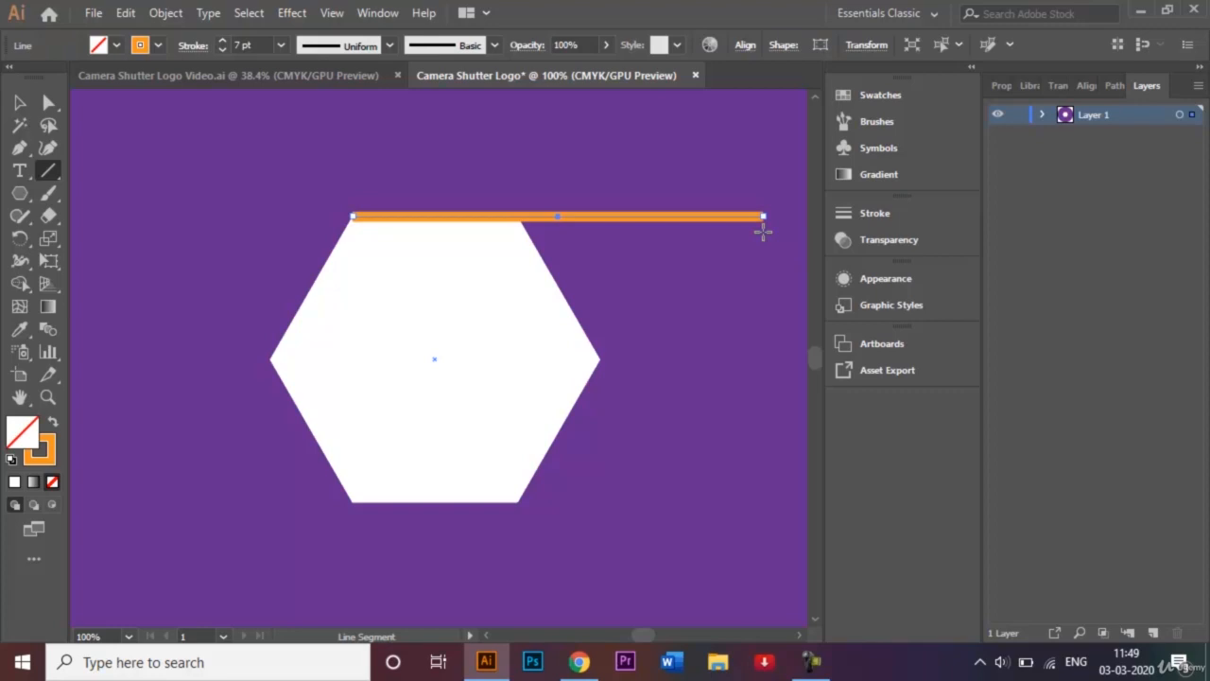
key("ctrl+minus")
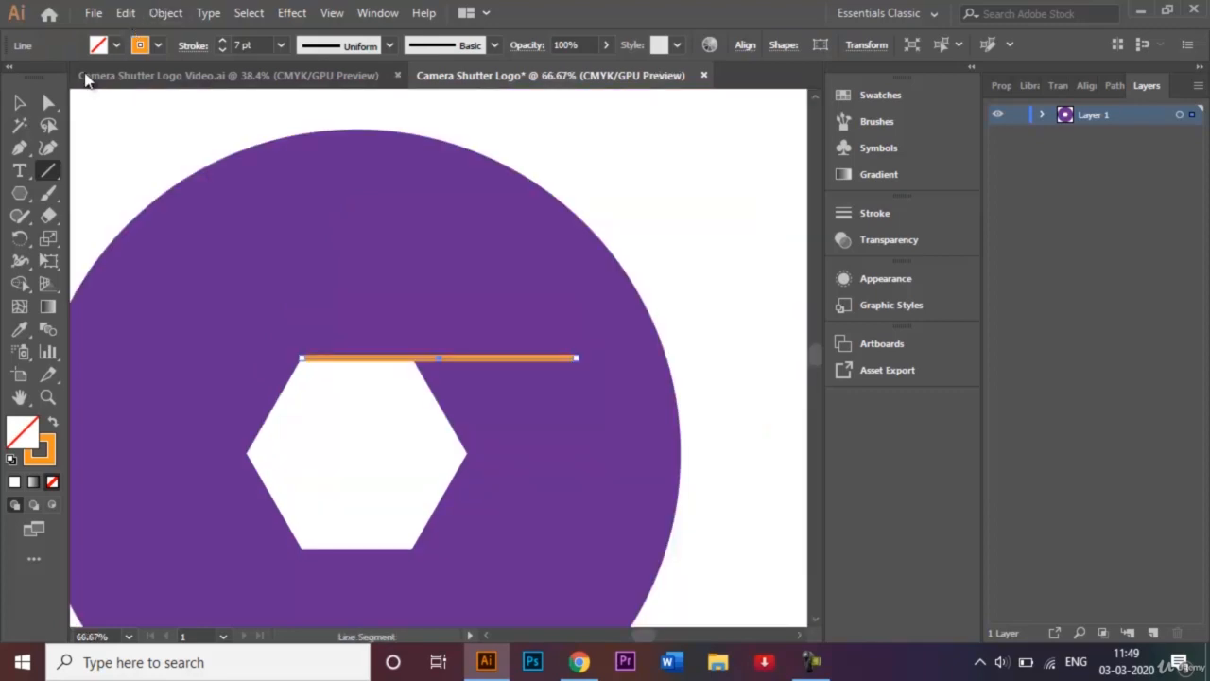
left_click(48, 102)
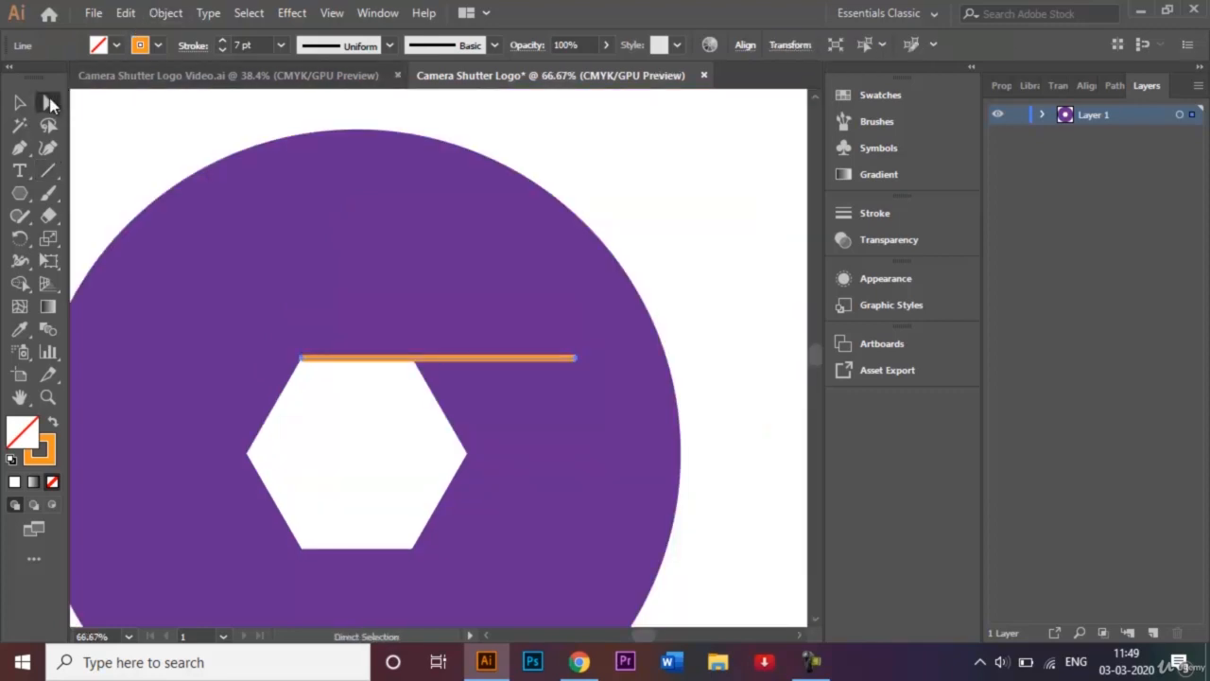
left_click(577, 360)
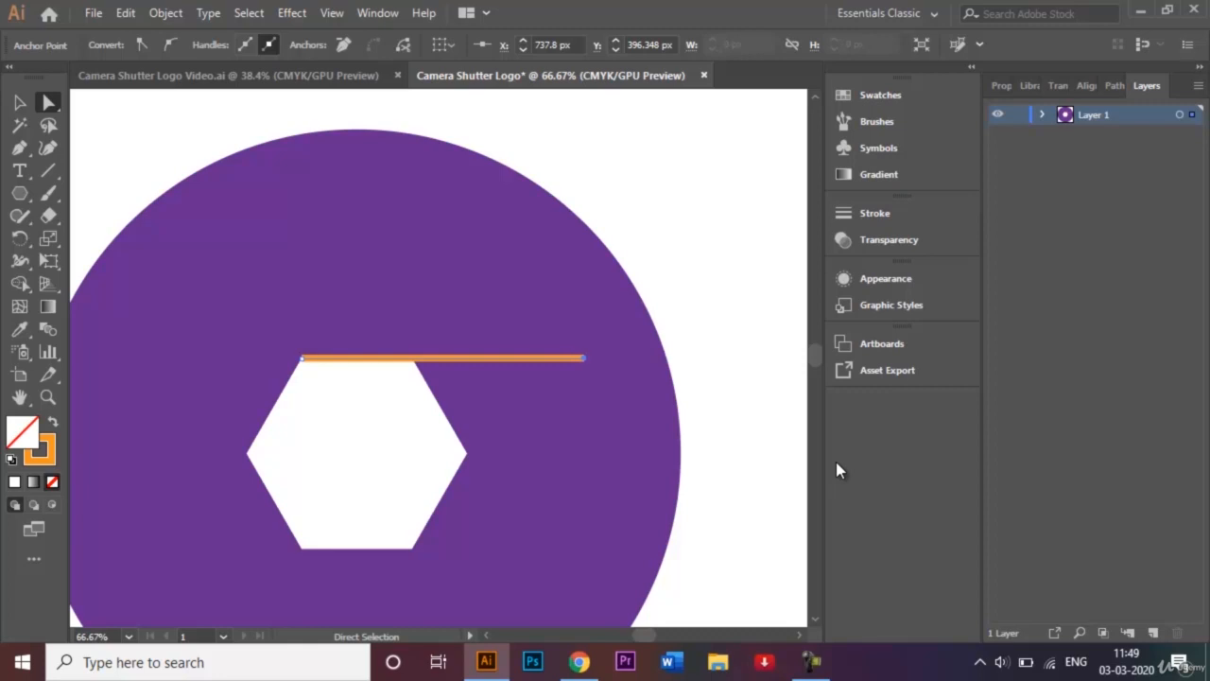
key("shift+Right")
key("shift+Right")
key("shift+Right")
key("shift+Right")
key("shift+Right")
key("shift+Right")
key("shift+Right")
key("shift+Right")
key("shift+Right")
key("shift+Right")
key("shift+Right")
key("shift+Right")
key("shift+Right")
key("shift+Right")
key("shift+Right")
key("shift+Right")
key("shift+Right")
key("shift+Right")
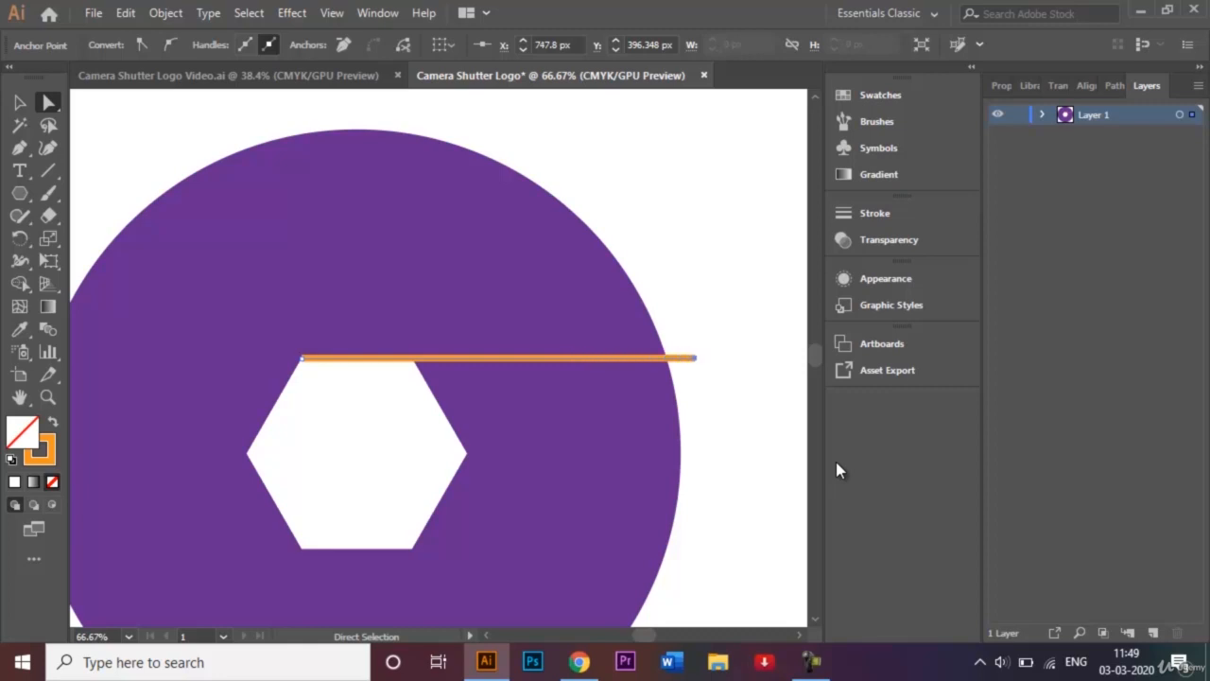
key("shift+Right")
key("shift+Right")
key("shift+Right")
key("shift+Right")
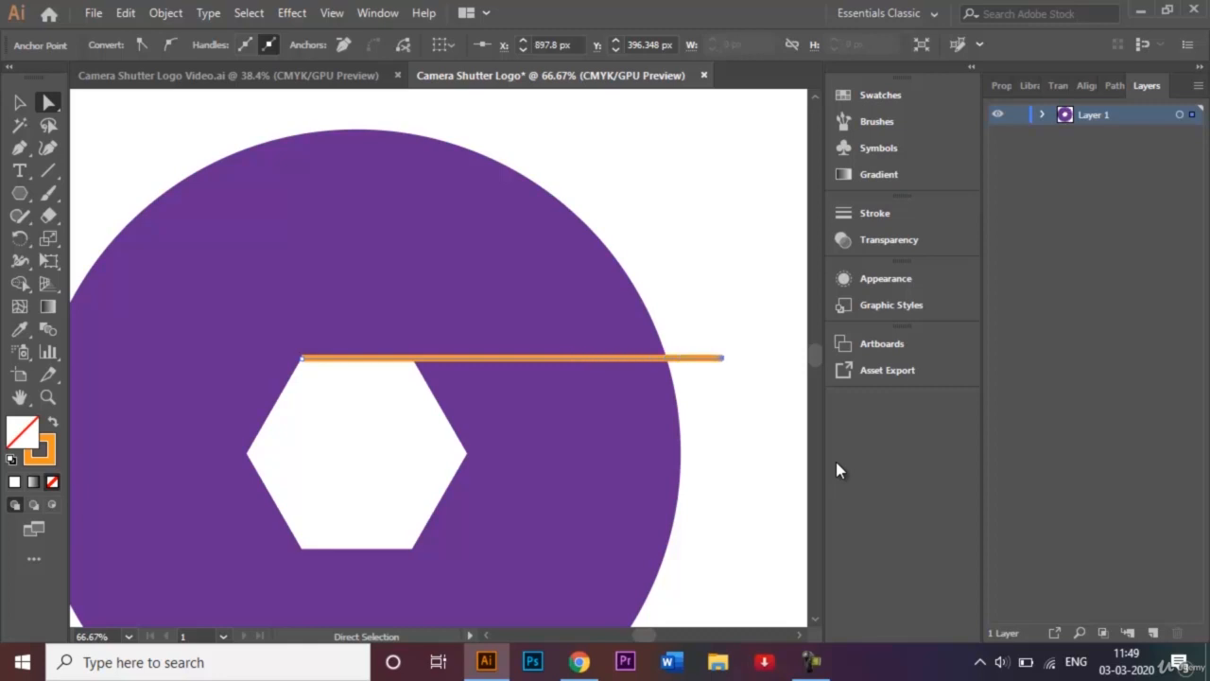
left_click(19, 101)
left_click(132, 152)
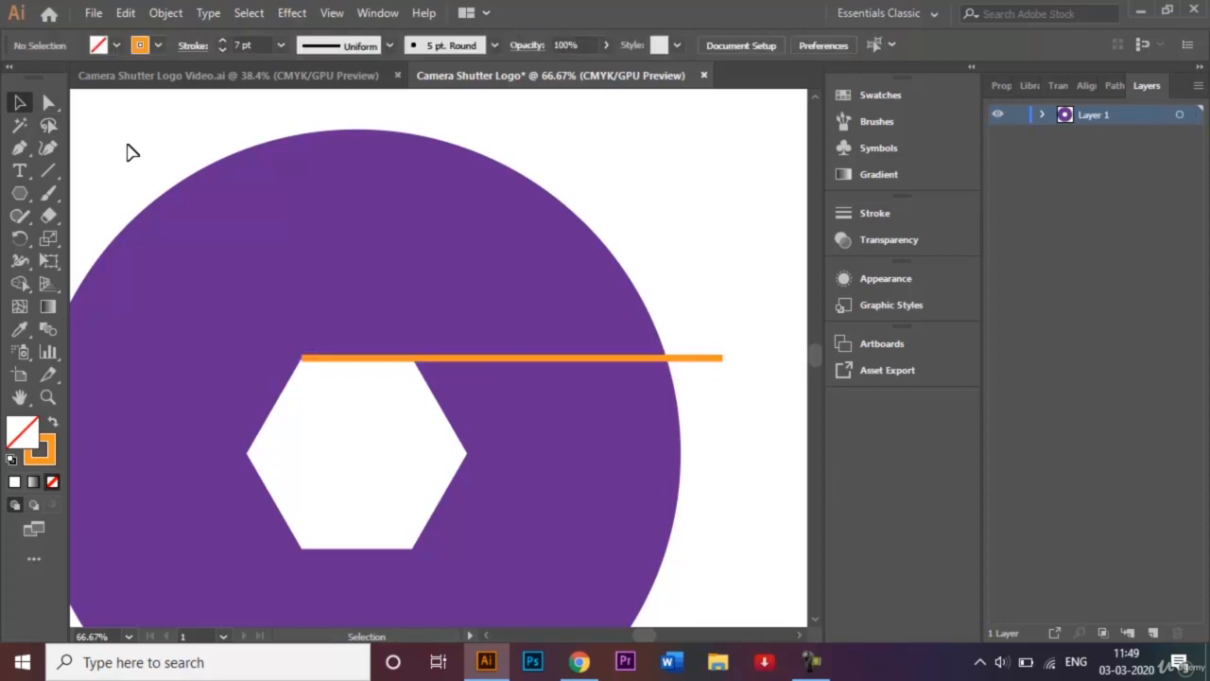
left_click(517, 359)
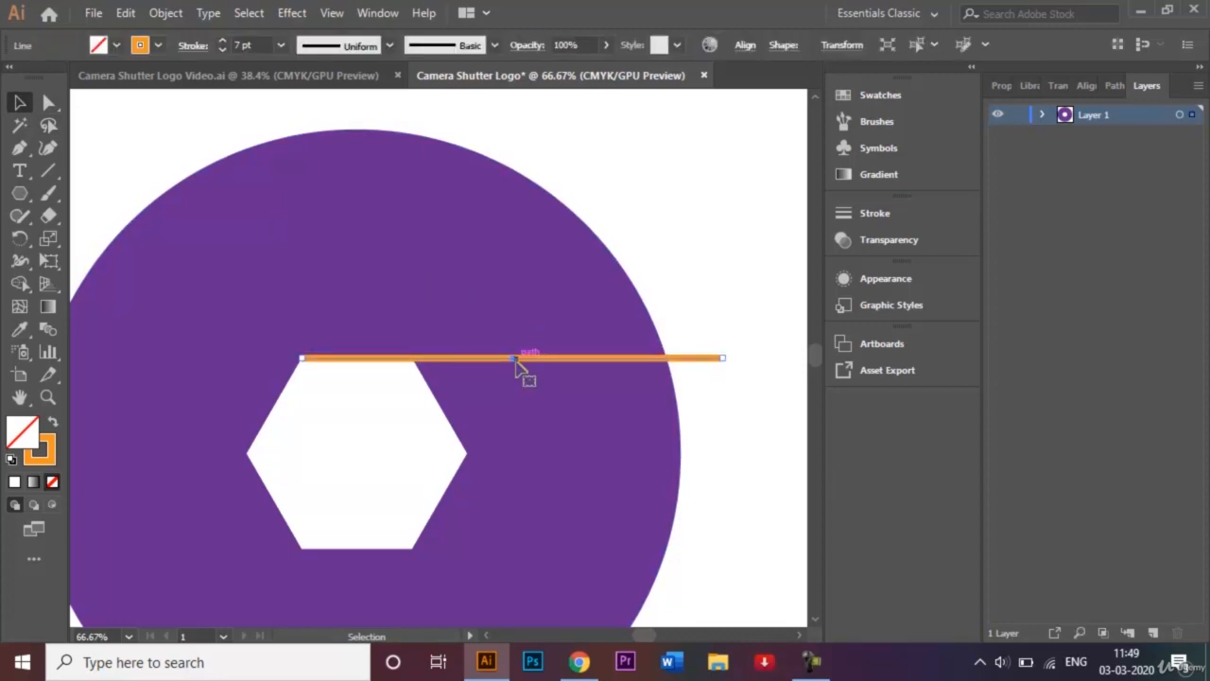
Alt-drag a copy of the orange line onto the hexagon's bottom edge and nudge it into alignment
left_click_drag(515, 360, 208, 545)
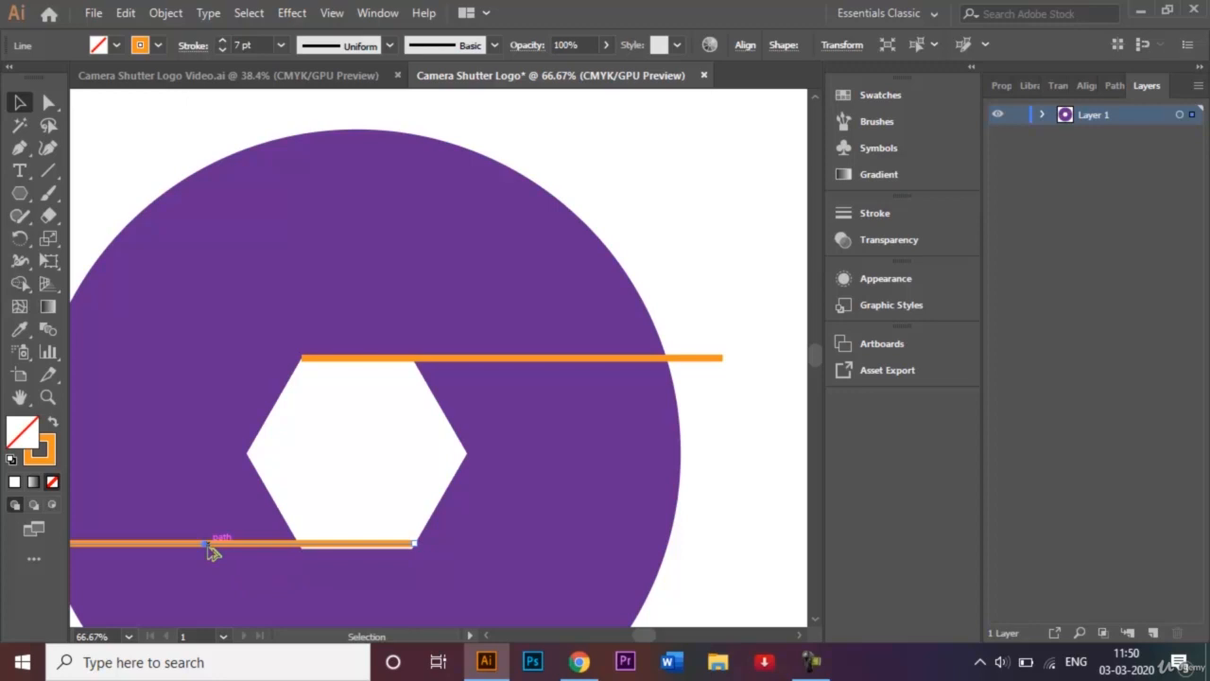
key("Down")
key("Down")
key("Down")
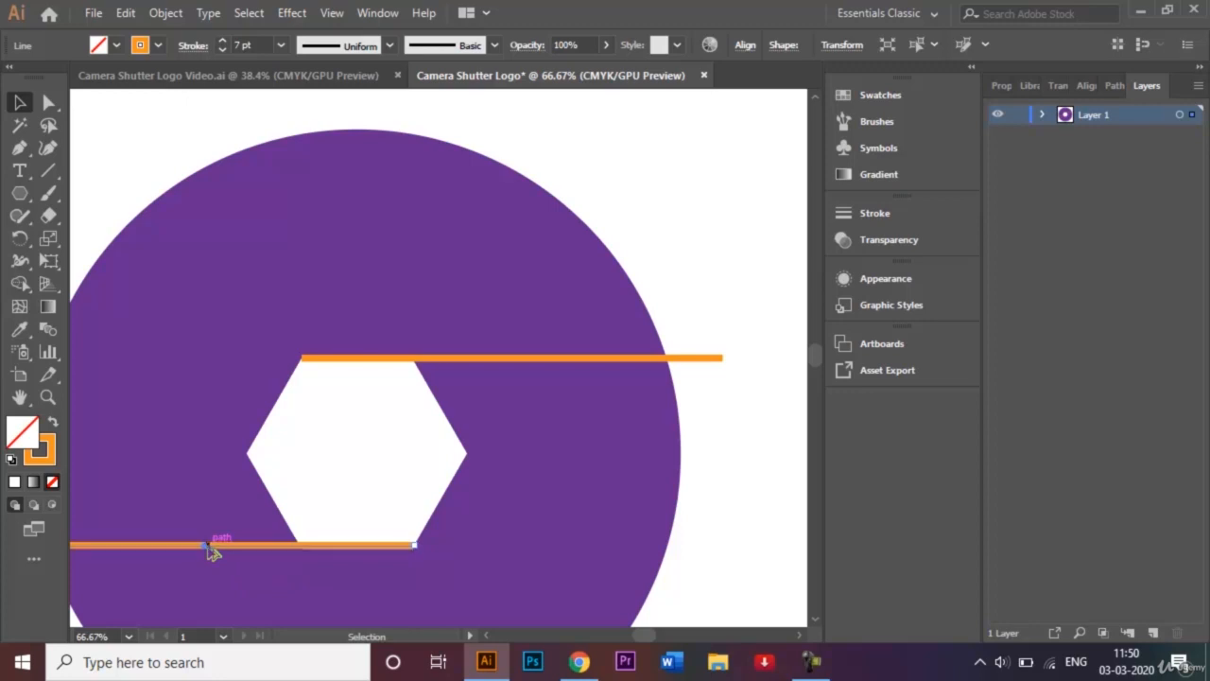
key("Down")
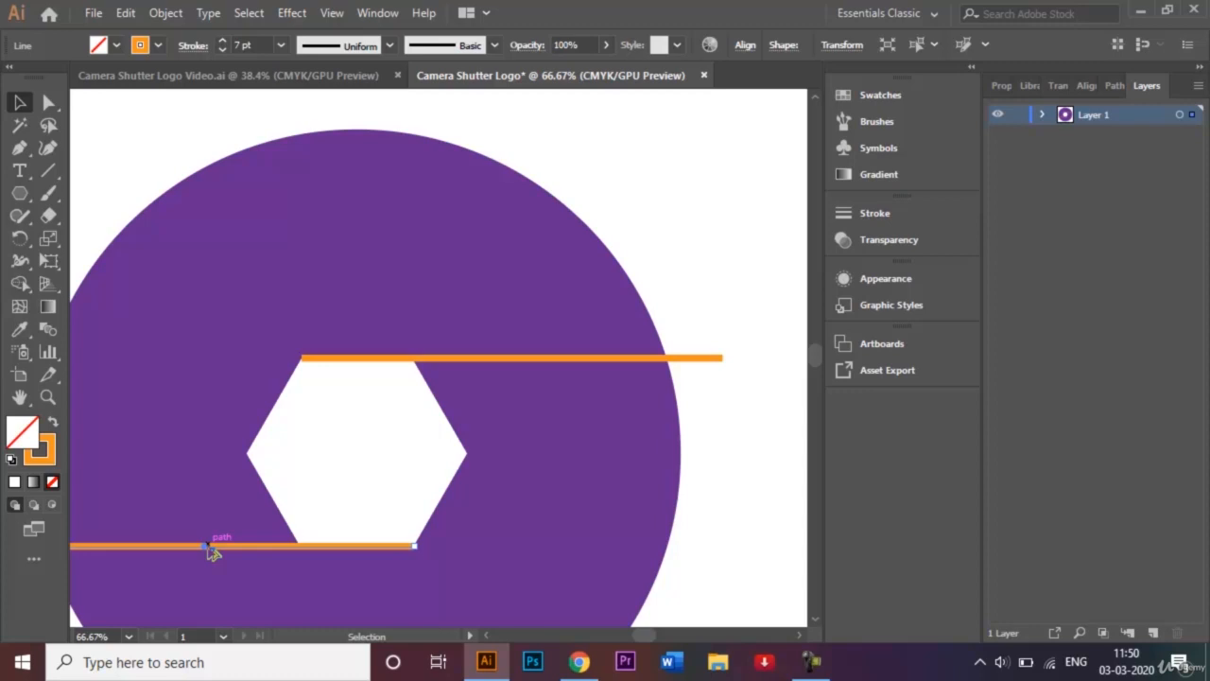
key("ctrl+plus")
key("ctrl+plus")
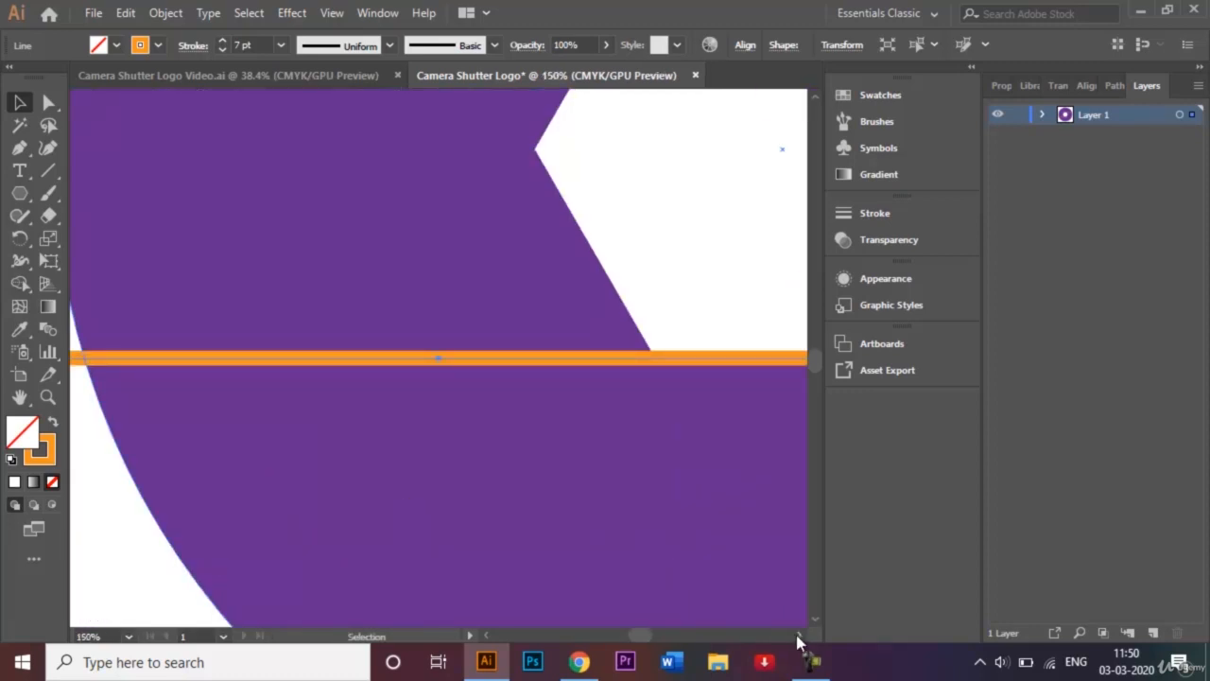
left_click(799, 635)
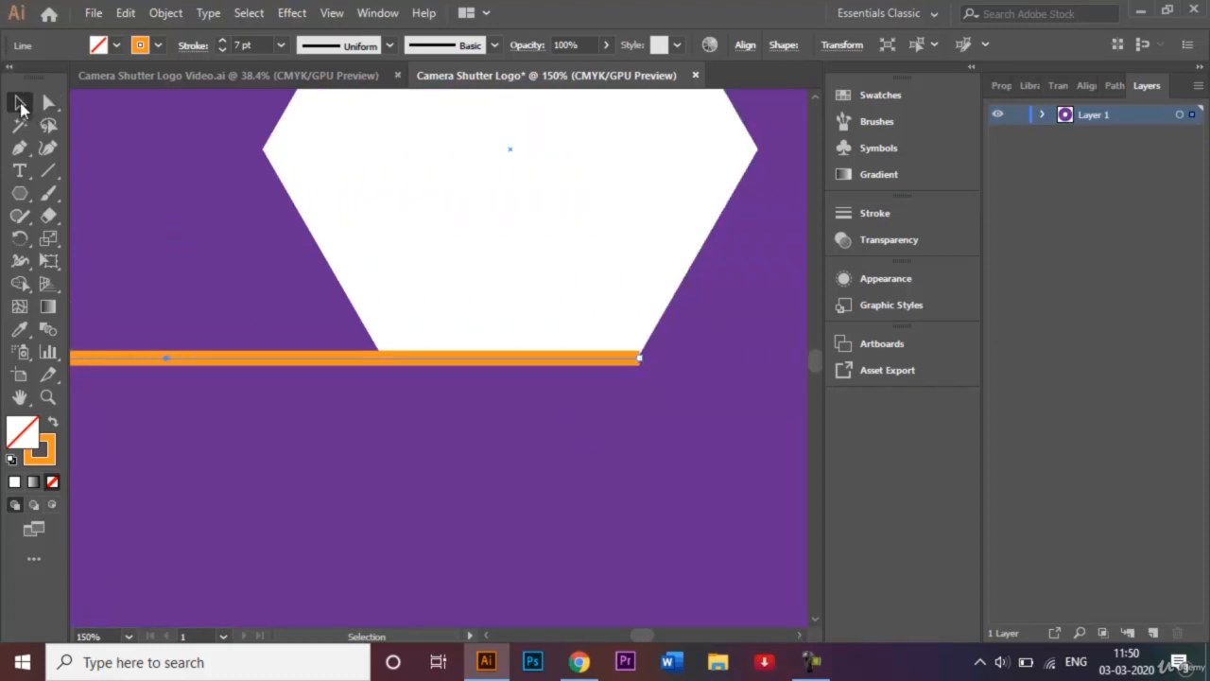
key("ctrl+0")
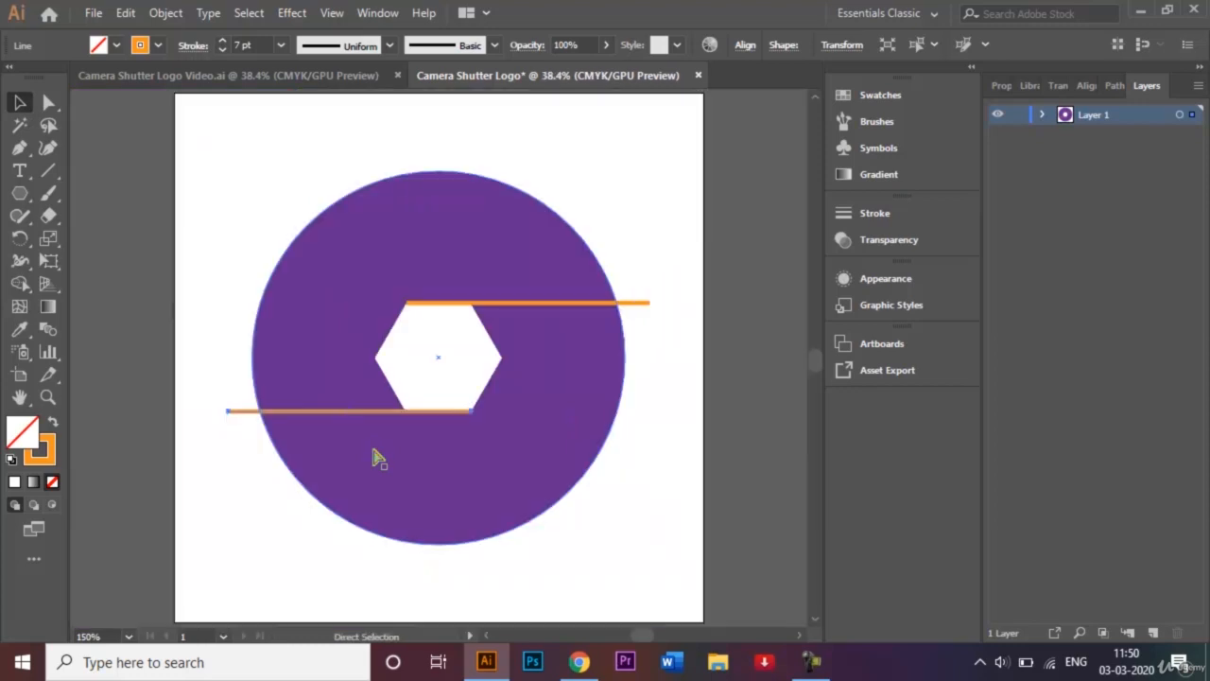
Paste a copy of both orange lines in front and rotate it onto the hexagon's slanted edges
left_click(668, 453)
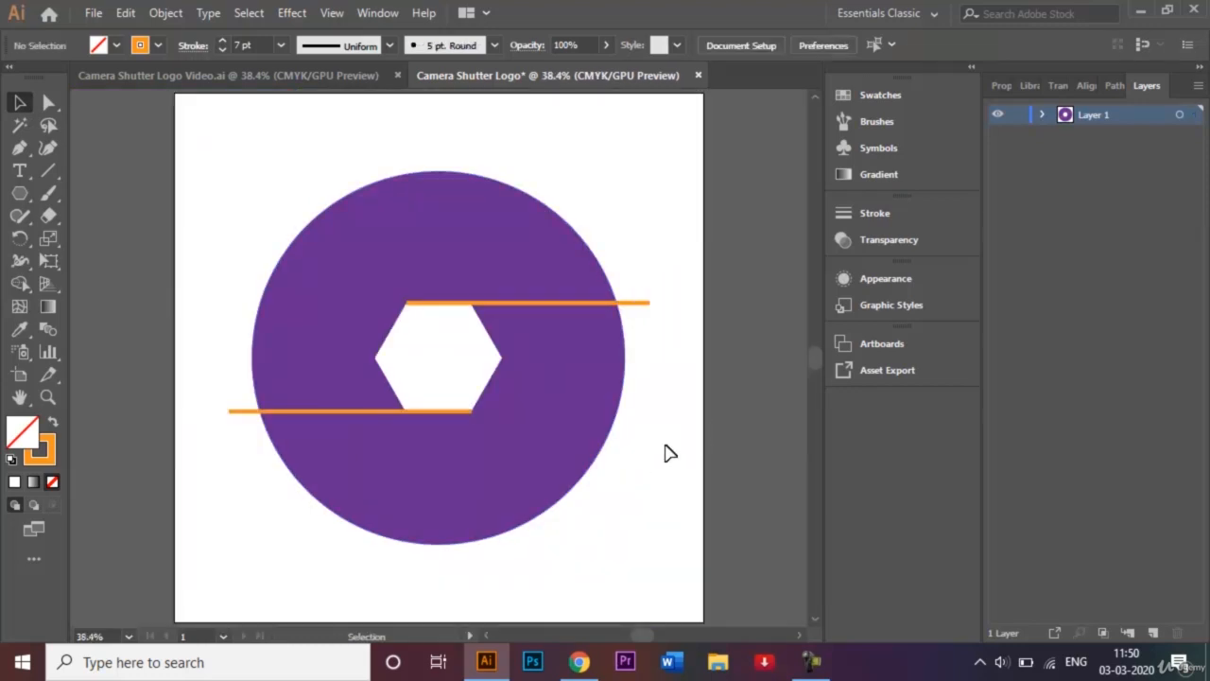
left_click(571, 304)
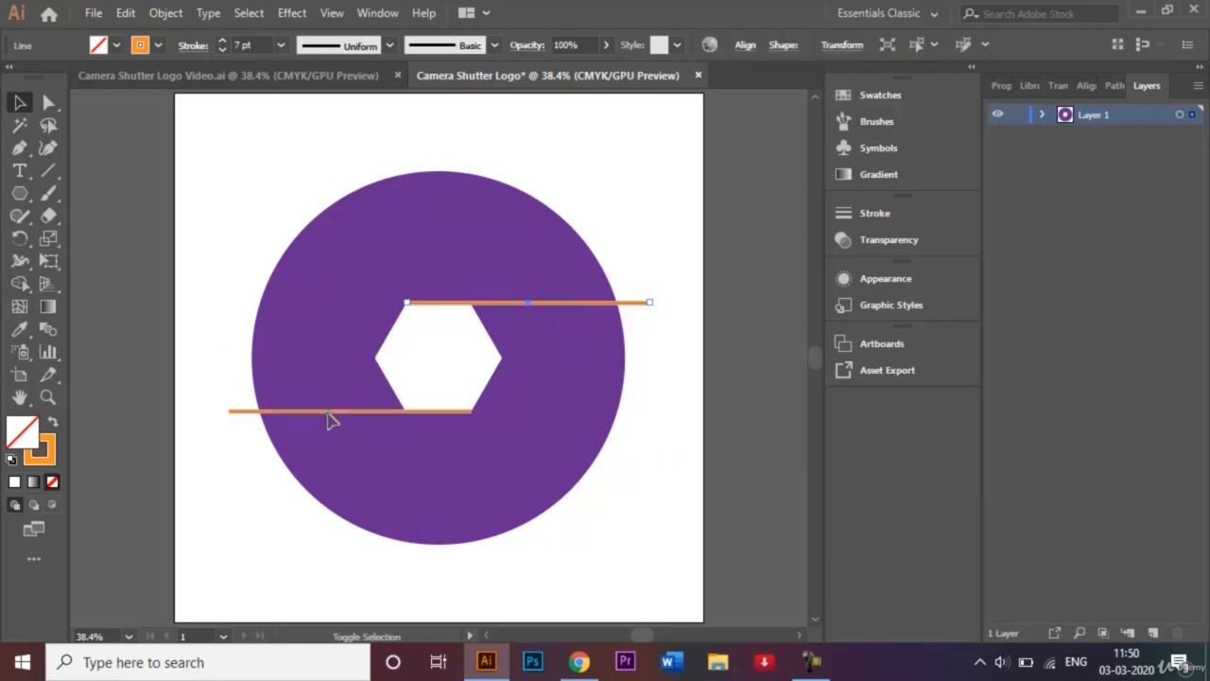
left_click(329, 412, "shift")
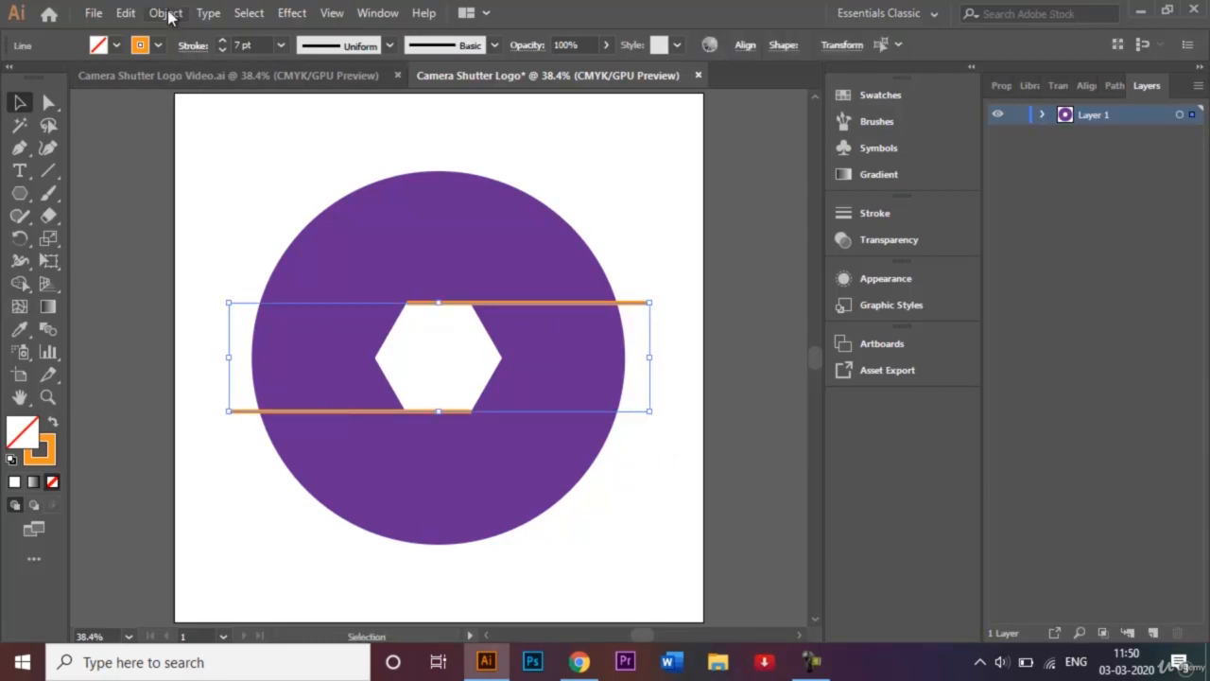
left_click(125, 13)
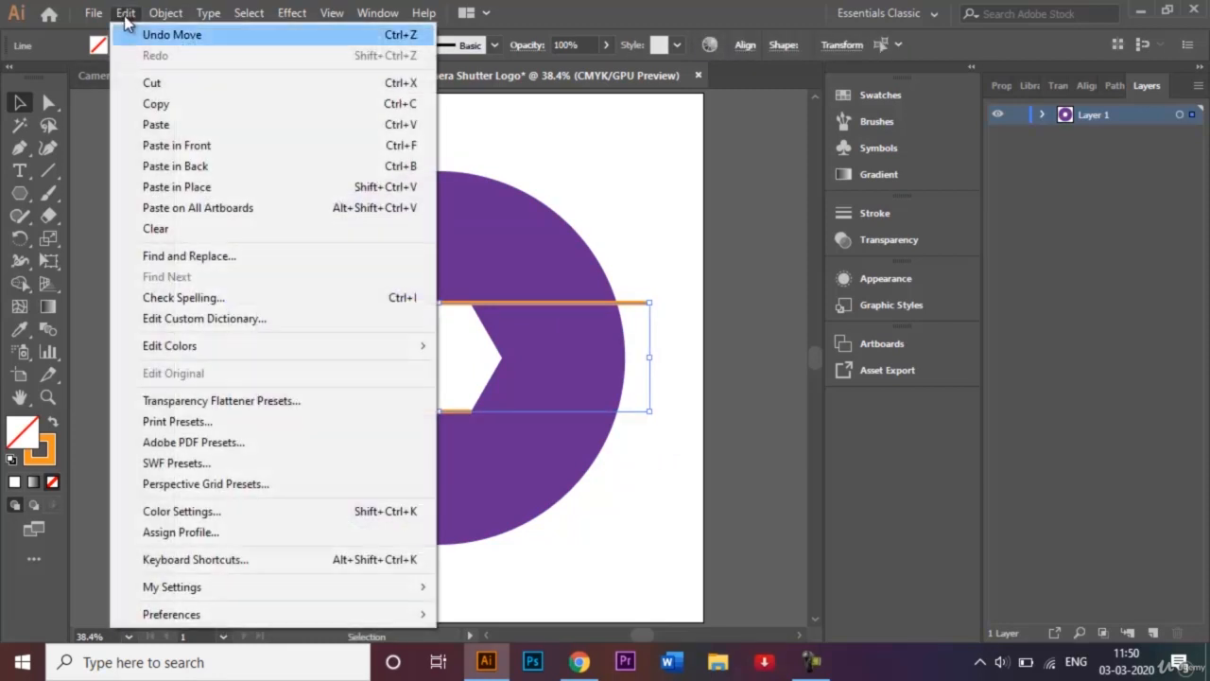
left_click(175, 103)
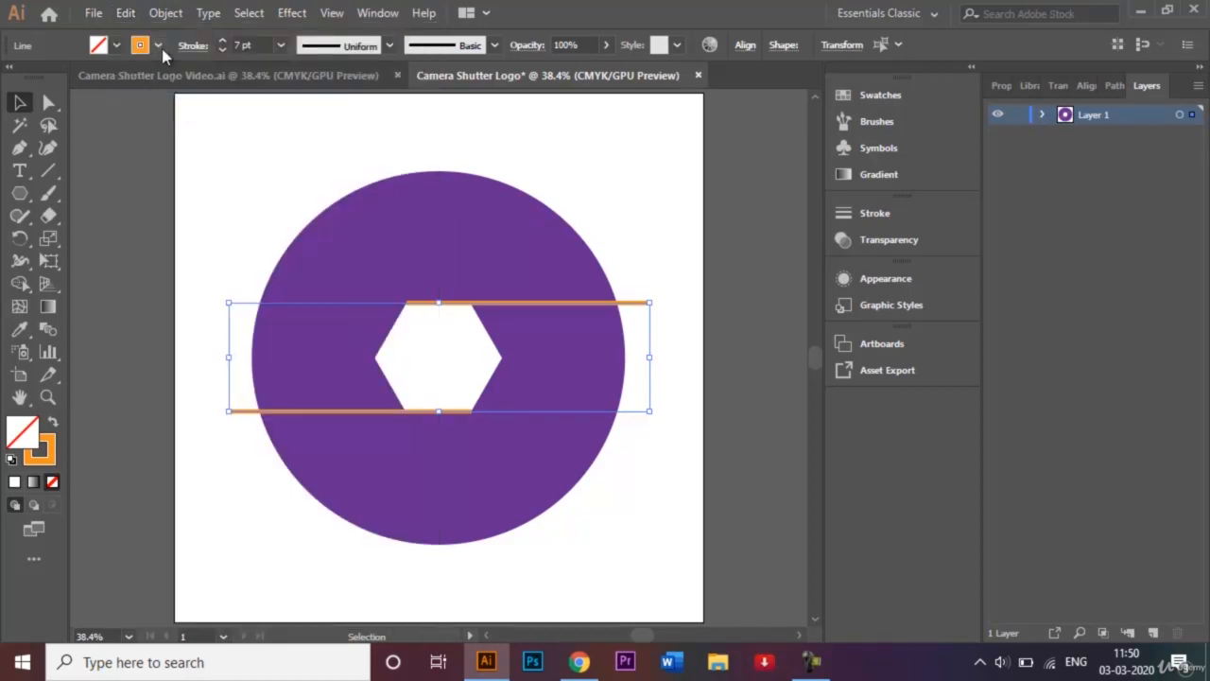
left_click(127, 15)
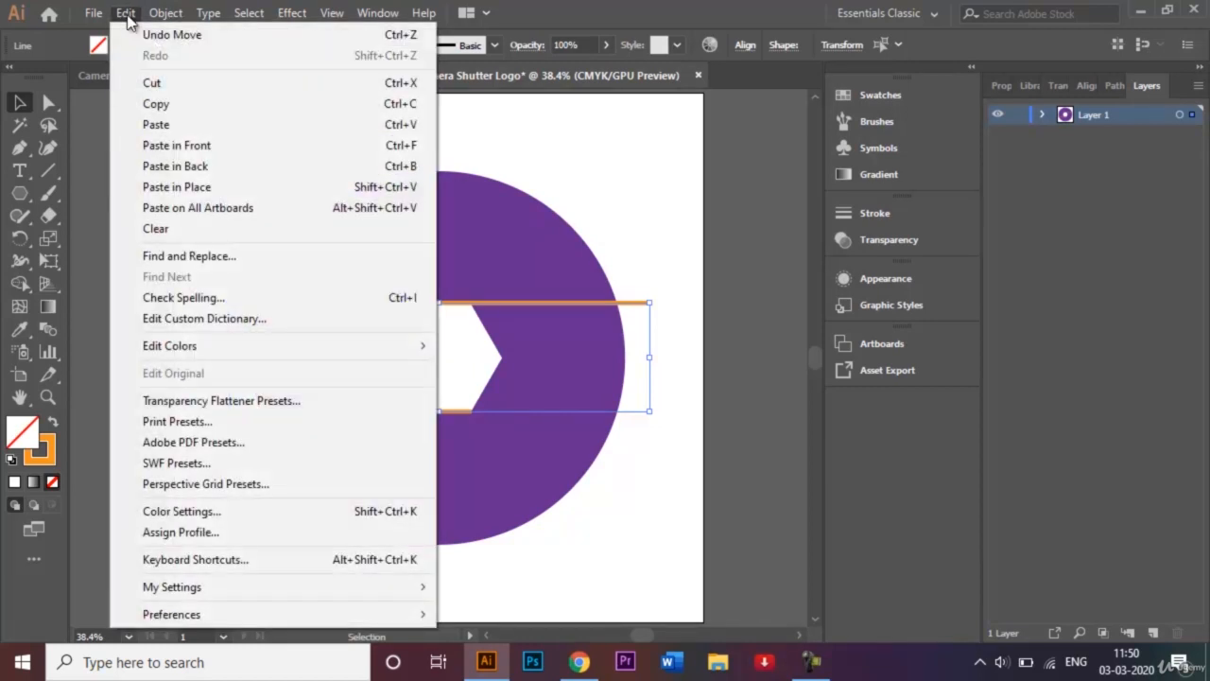
left_click(188, 147)
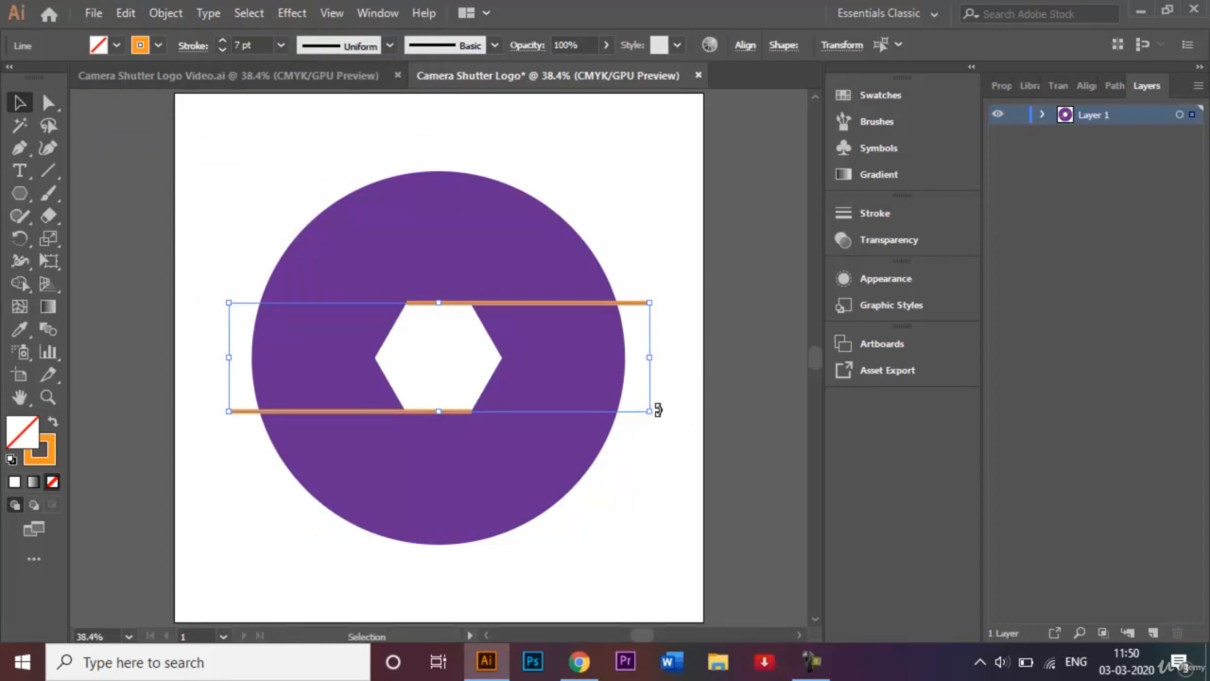
mouse_move(657, 409)
left_mouse_down()
mouse_move(599, 495)
mouse_move(485, 531)
left_mouse_up()
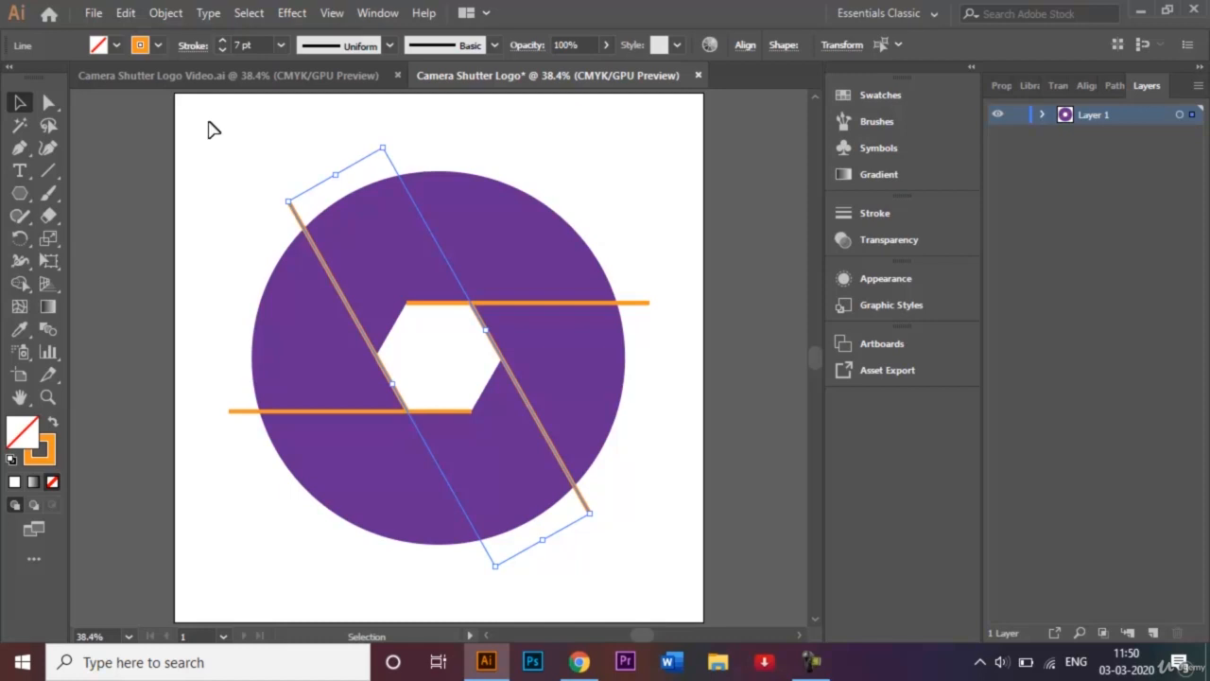
Paste a copy of the selected line in front and rotate it to about 252.77°
left_click(127, 14)
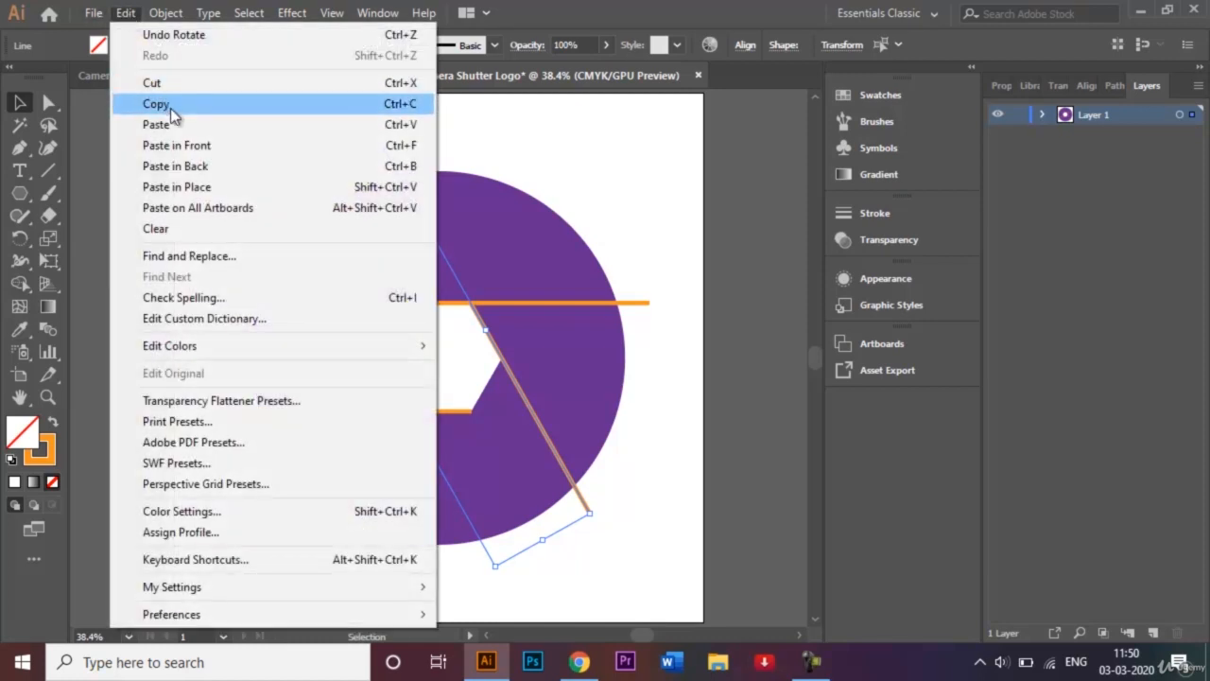
left_click(156, 104)
left_click(125, 14)
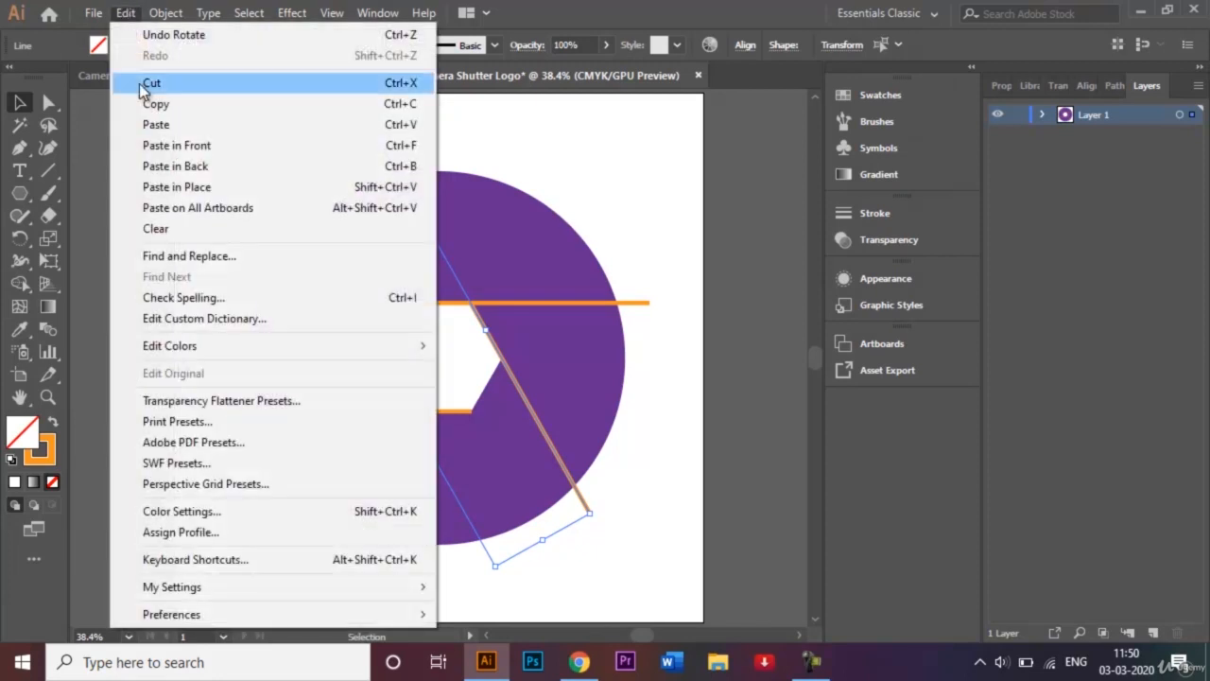
left_click(163, 145)
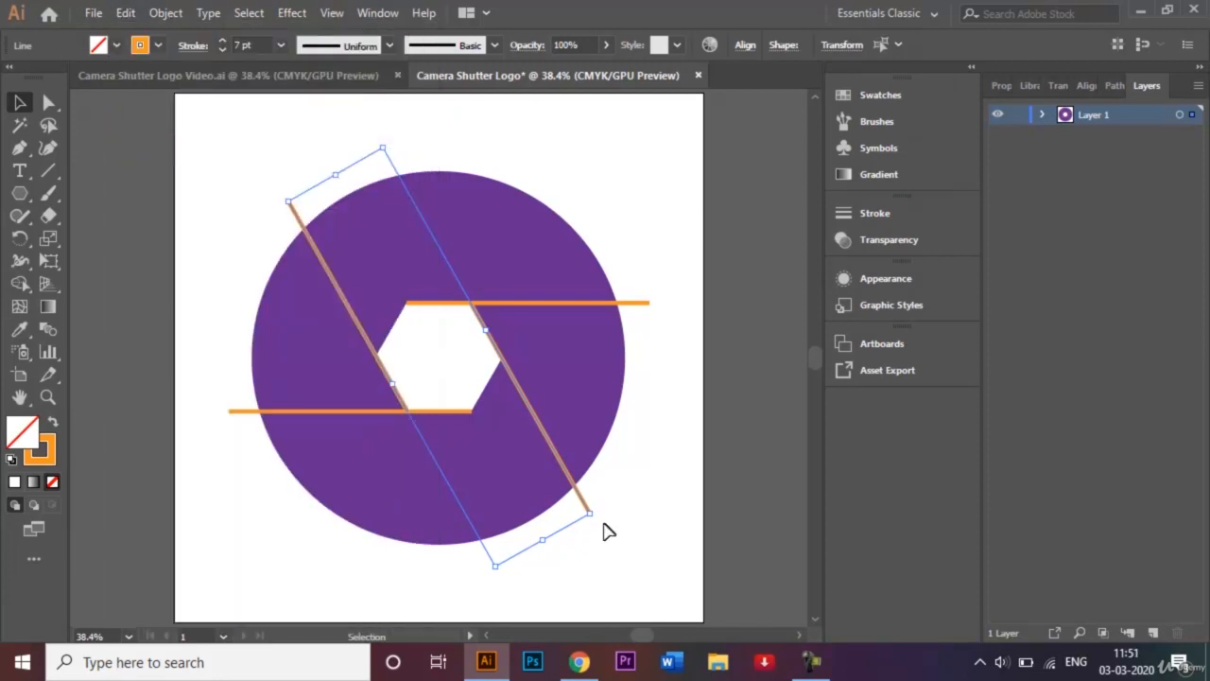
left_click_drag(601, 510, 400, 539)
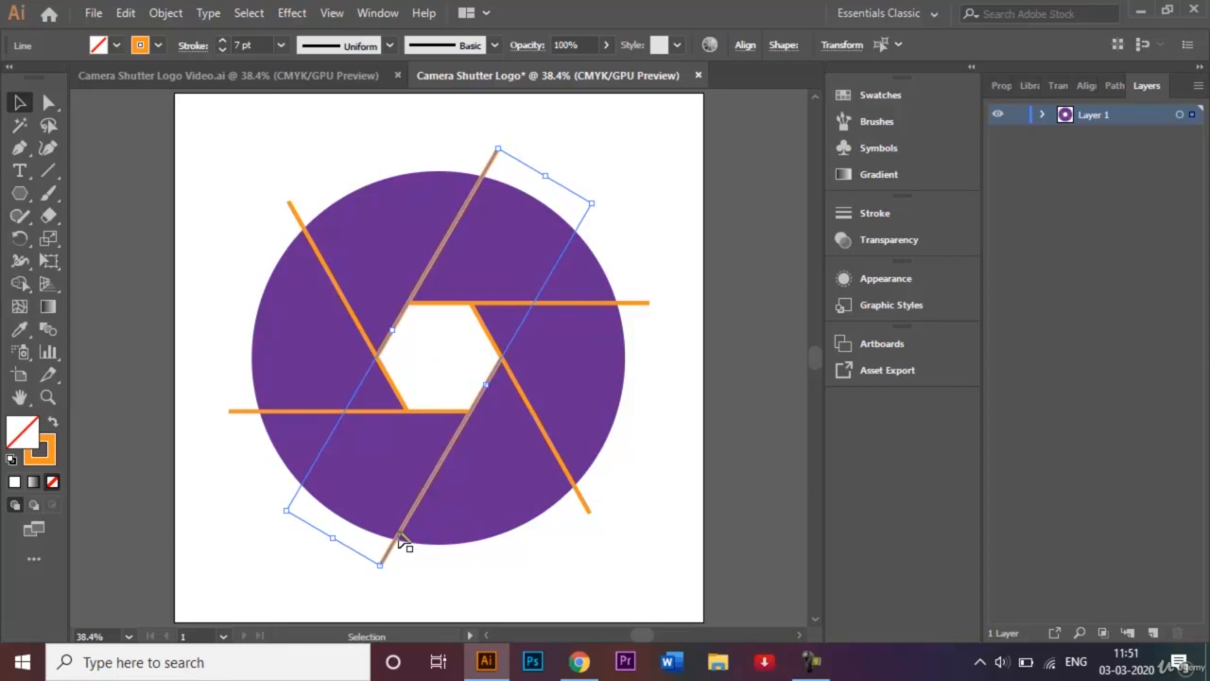
left_click(237, 167)
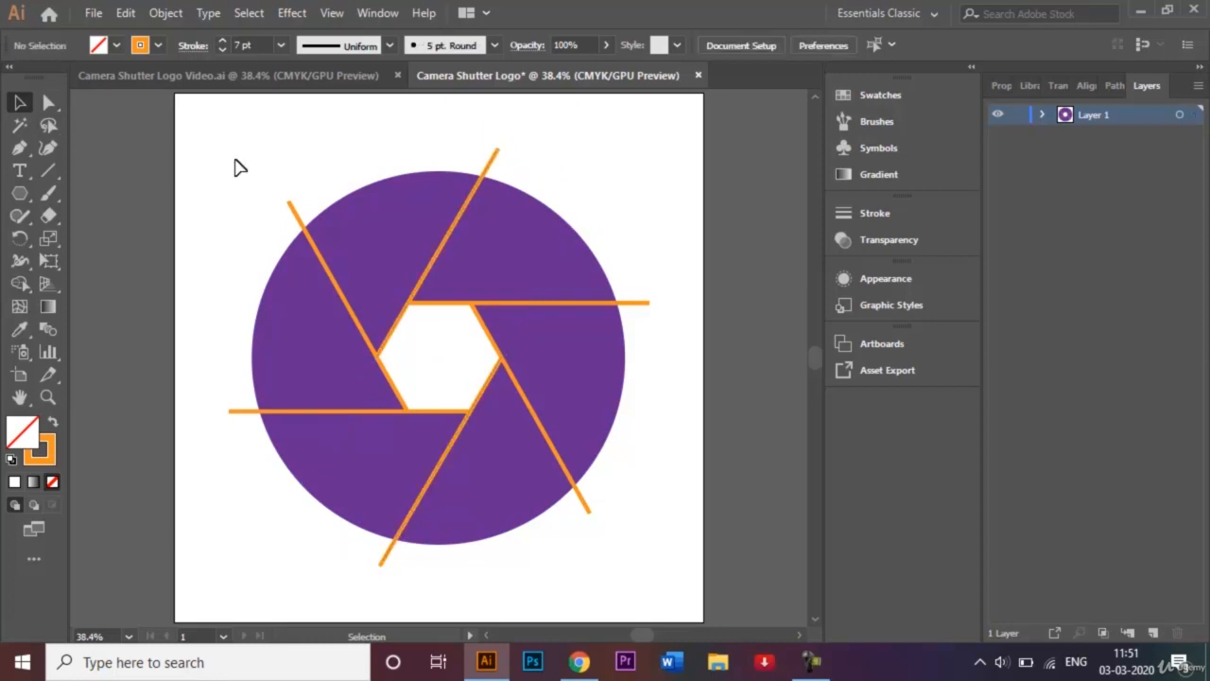
Select all six orange dividing lines and change their stroke colour to white
left_click(492, 165)
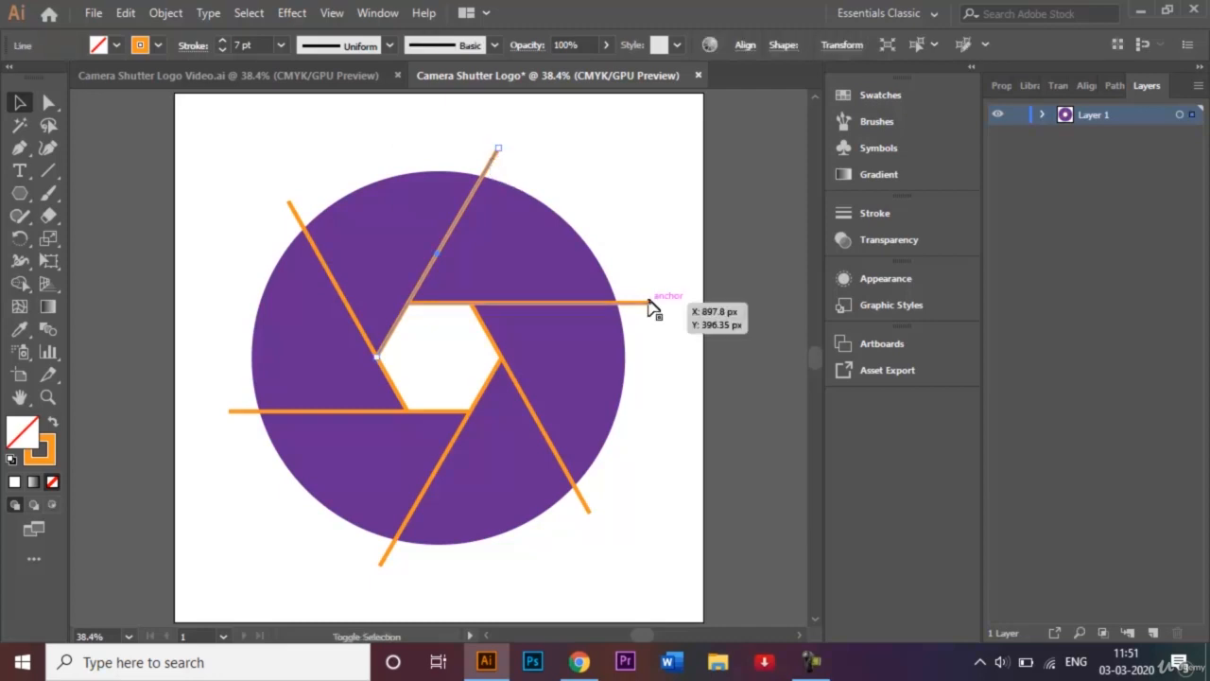
left_click(649, 303, "shift")
left_click(587, 507, "shift")
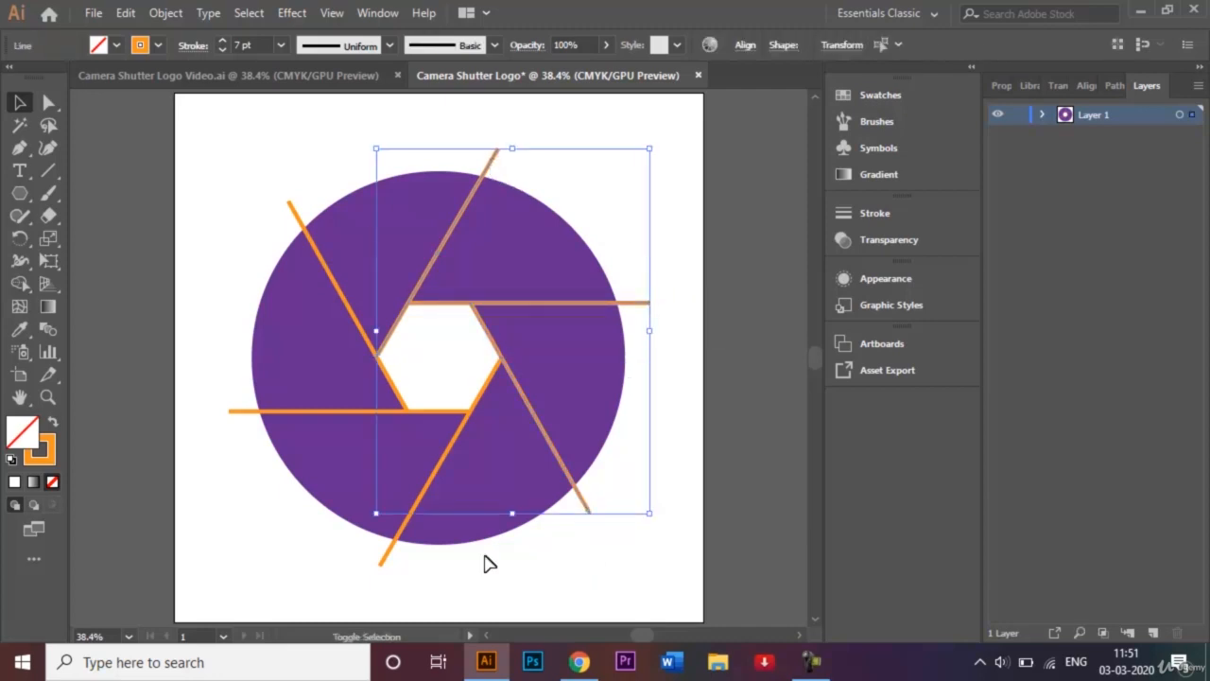
left_click(388, 564, "shift")
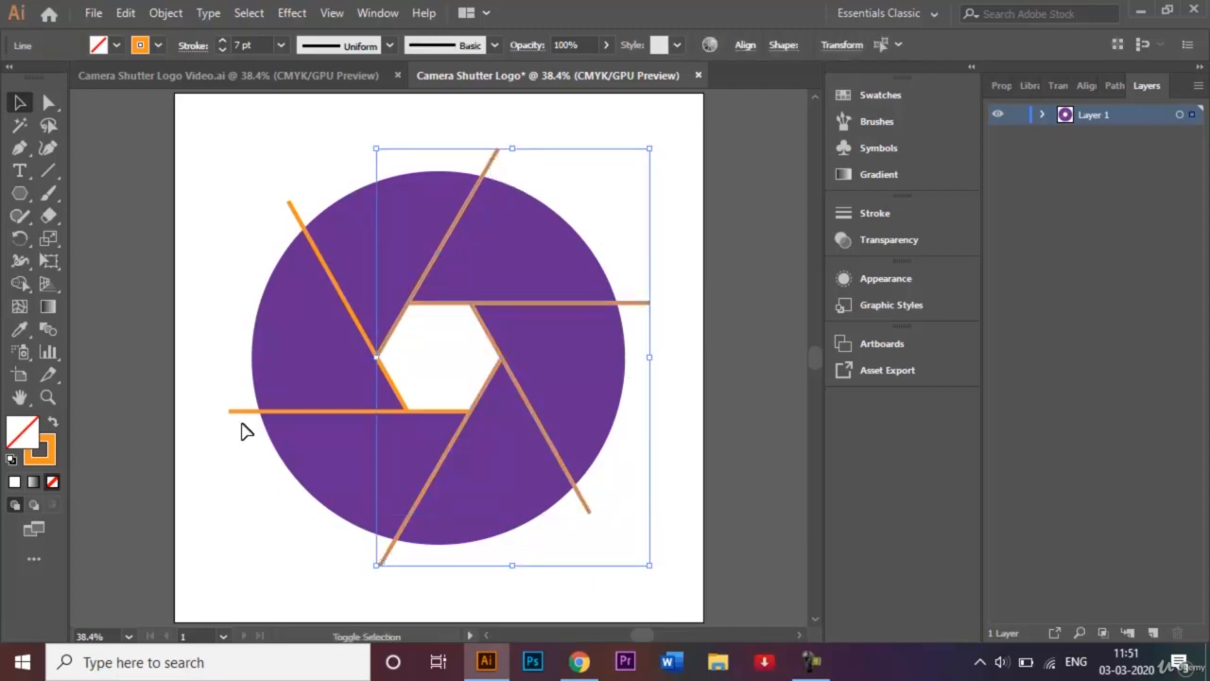
left_click(240, 412, "shift")
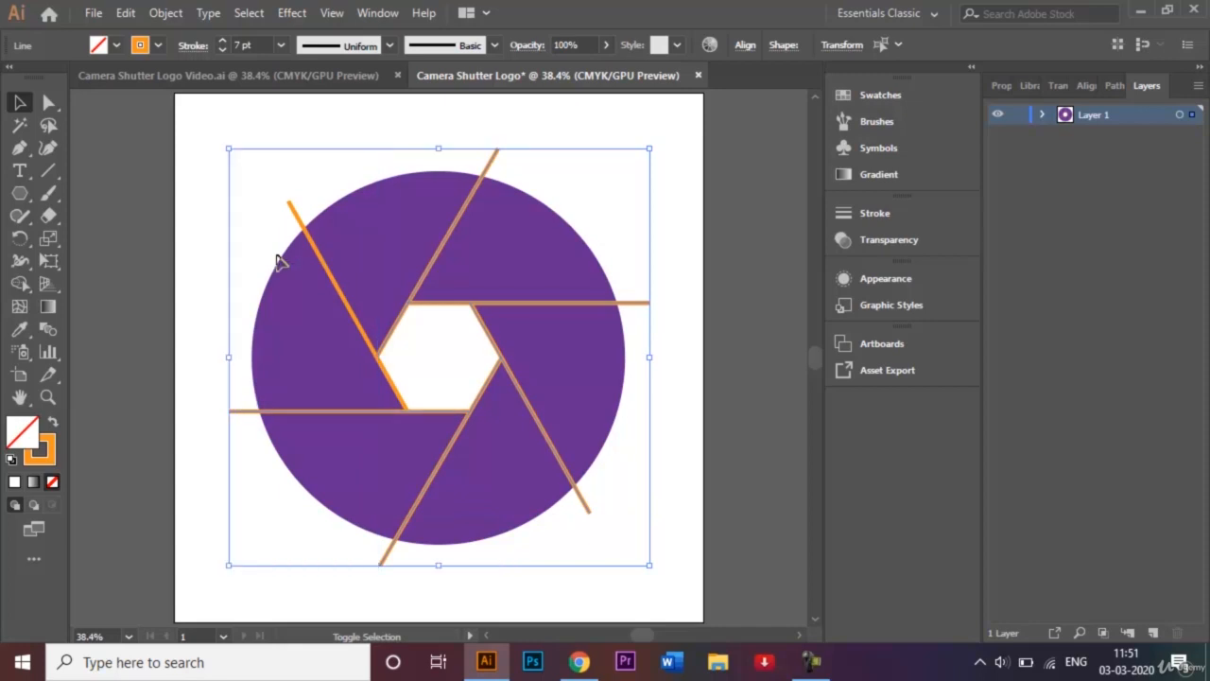
left_click(297, 211, "shift")
left_click(157, 45)
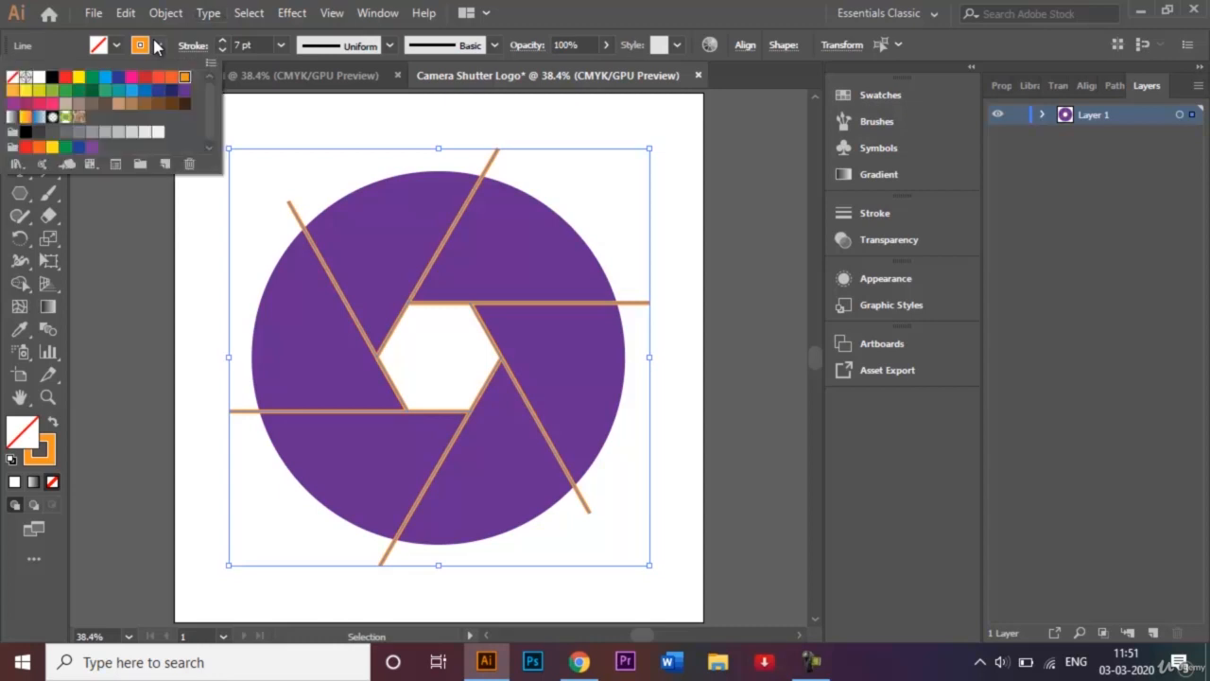
left_click(38, 77)
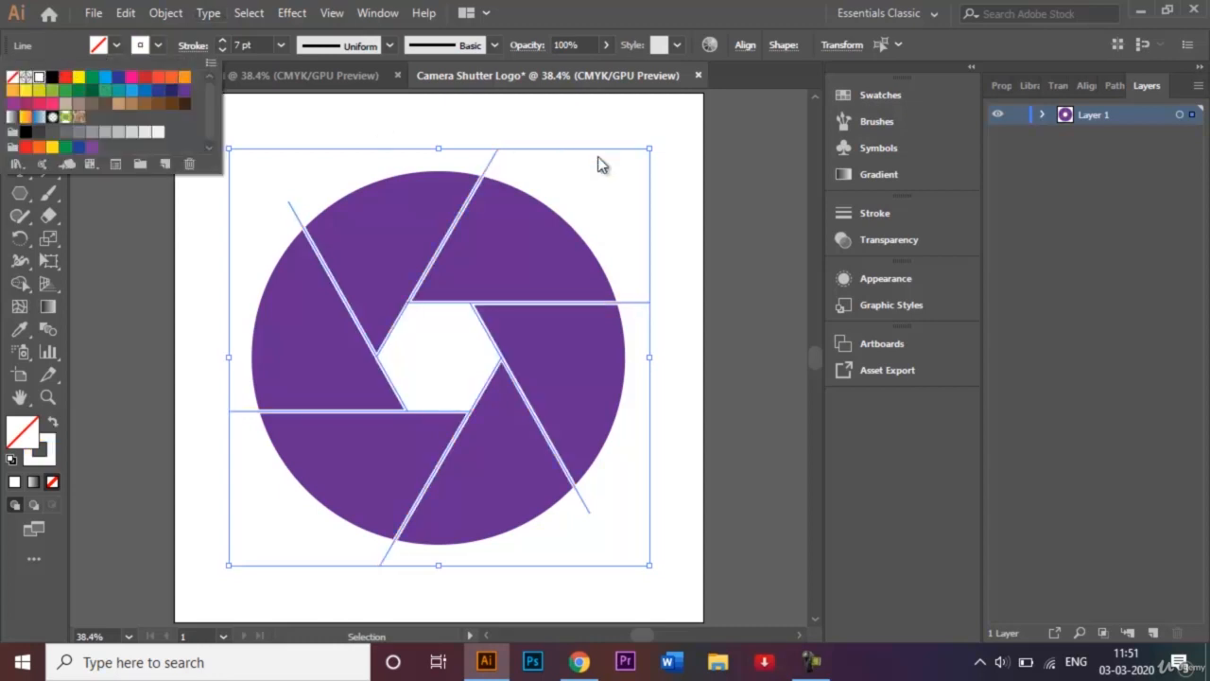
left_click(691, 202)
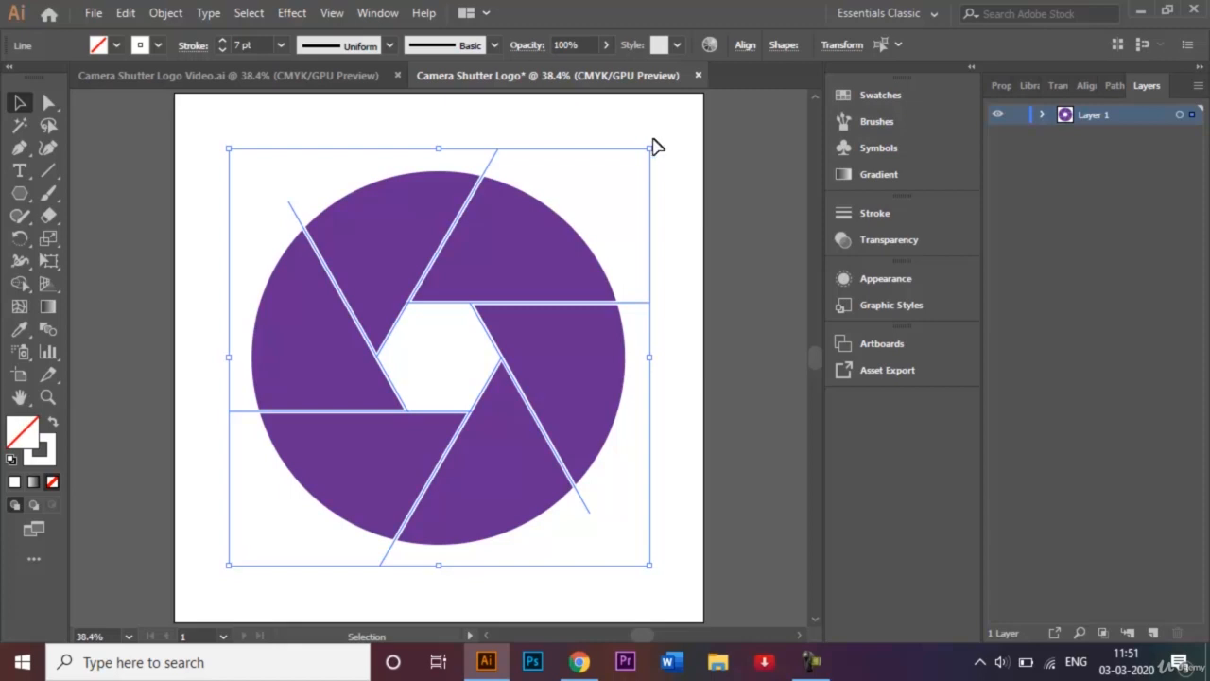
left_click(689, 176)
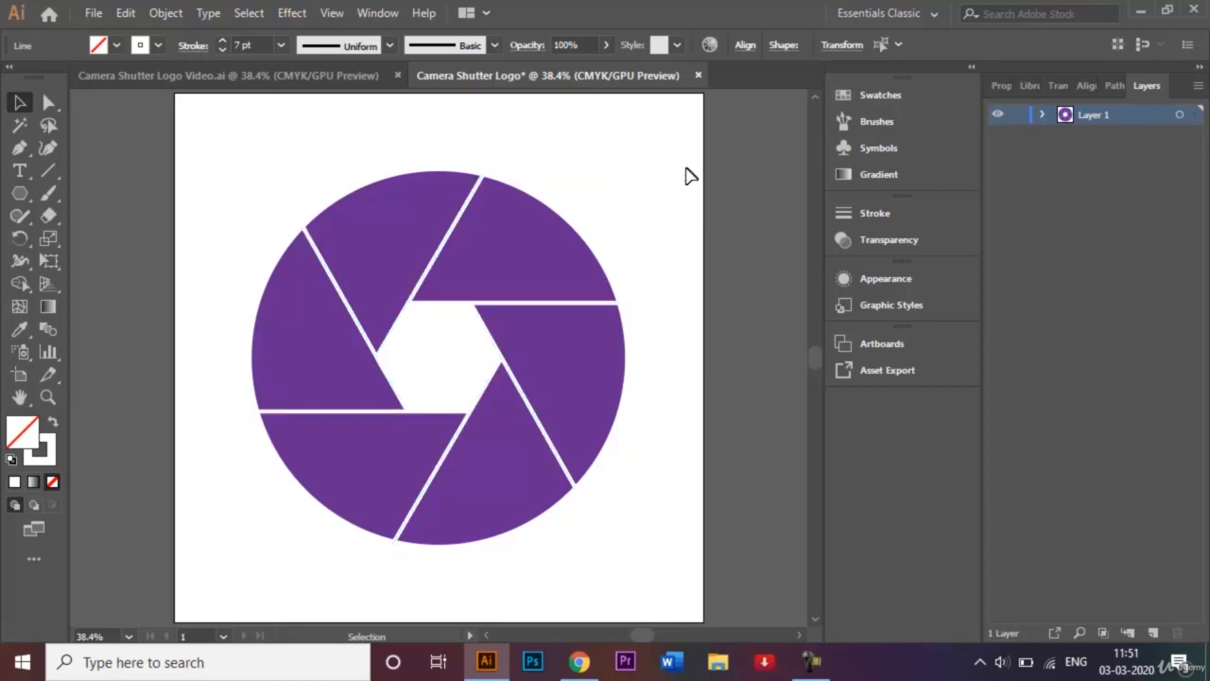
Cut the purple circle out of the artwork
left_click(540, 237)
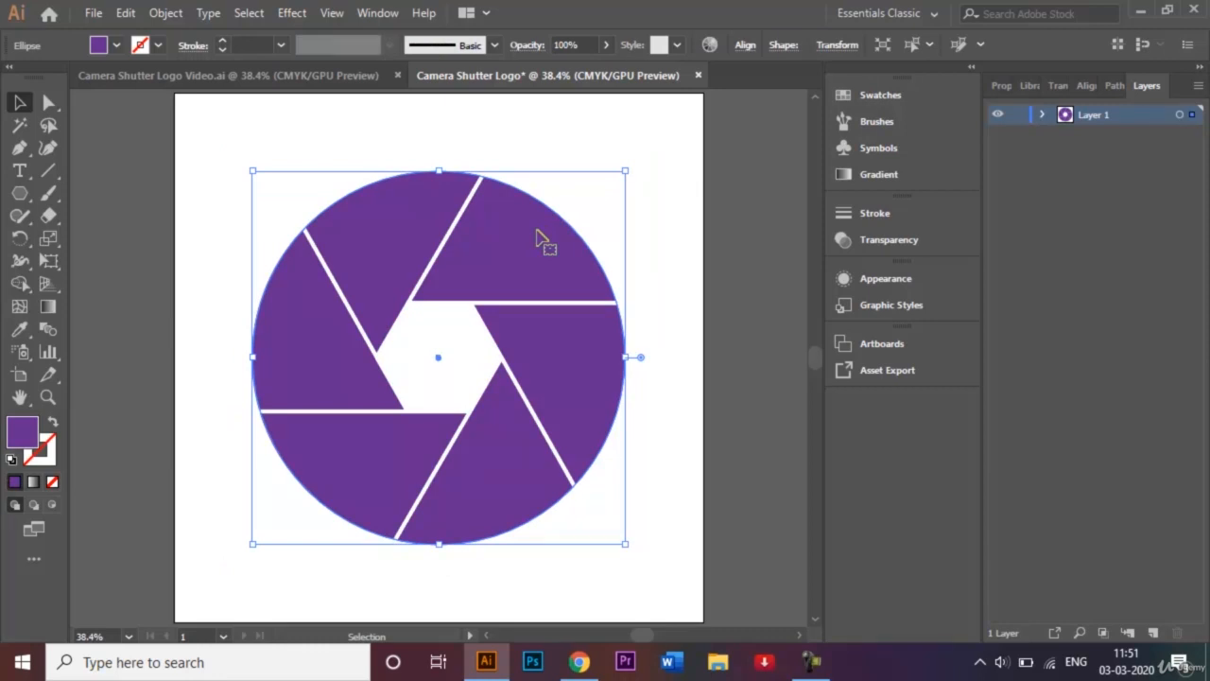
left_click(125, 14)
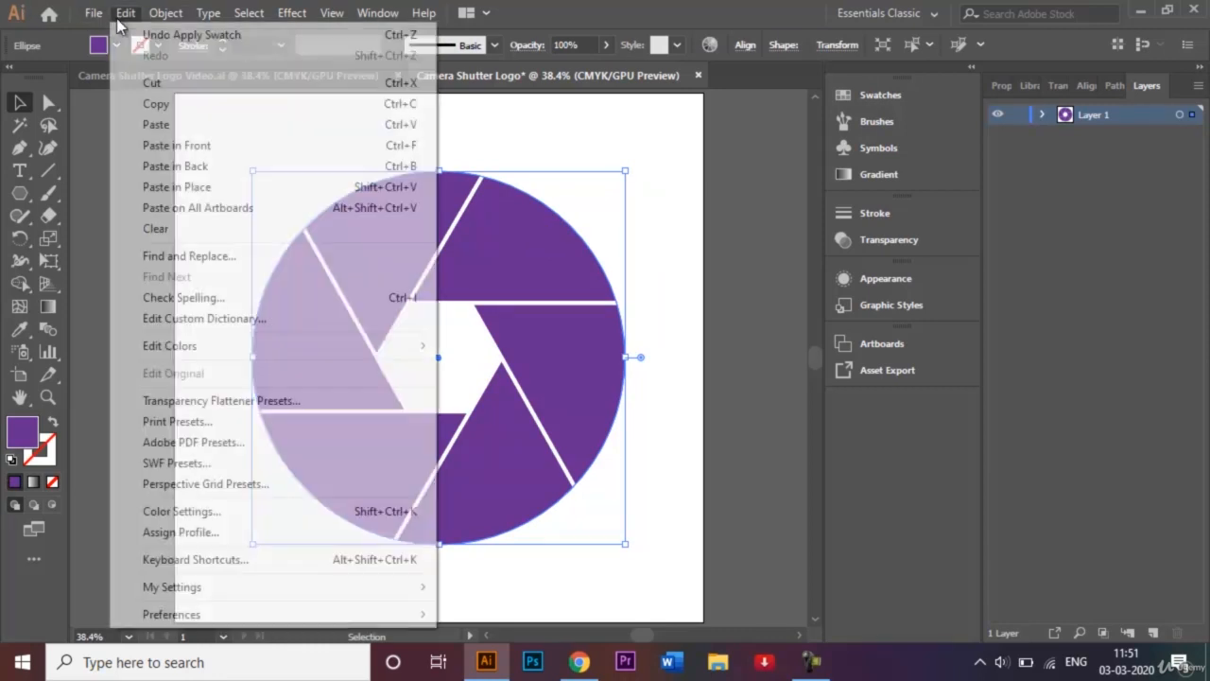
left_click(161, 83)
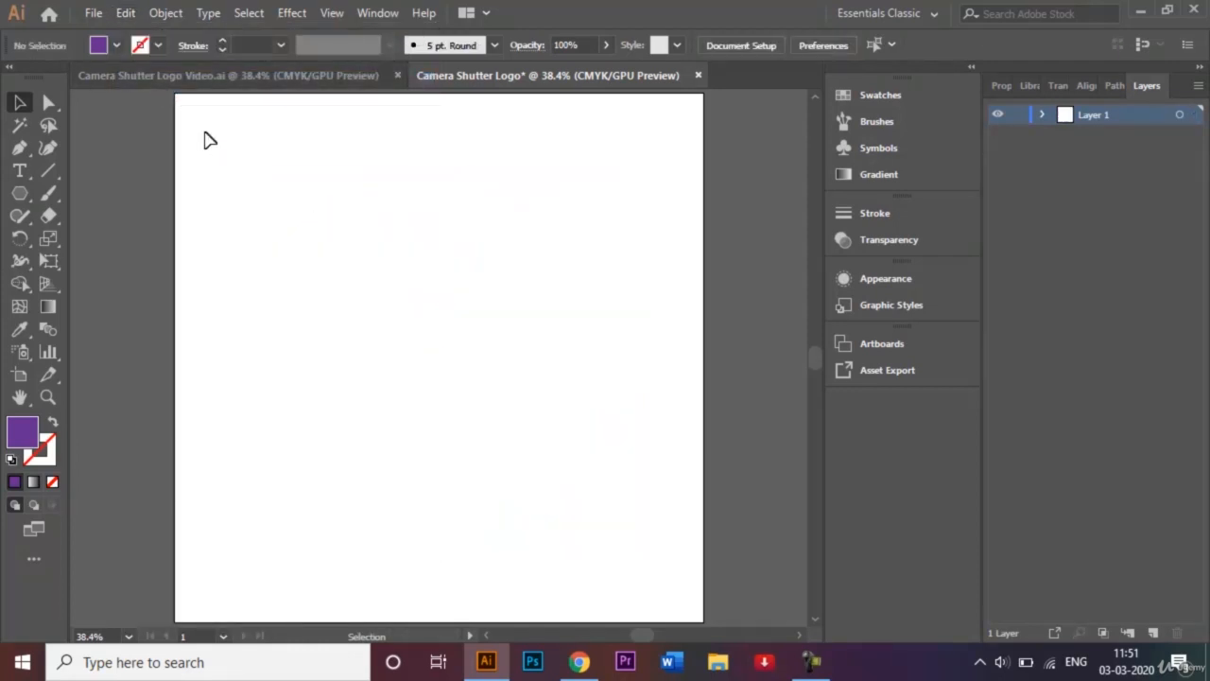
Expand the lines and hexagon fill and stroke, then merge them with Pathfinder Unite
left_click_drag(189, 127, 689, 605)
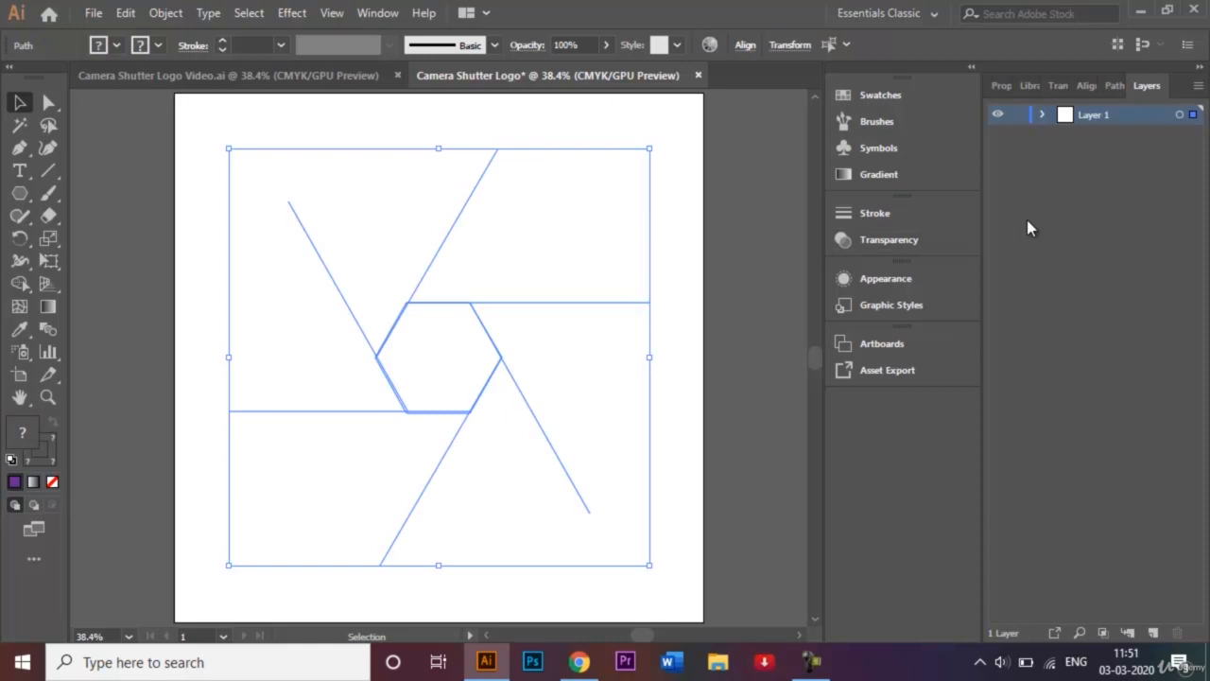
left_click(163, 12)
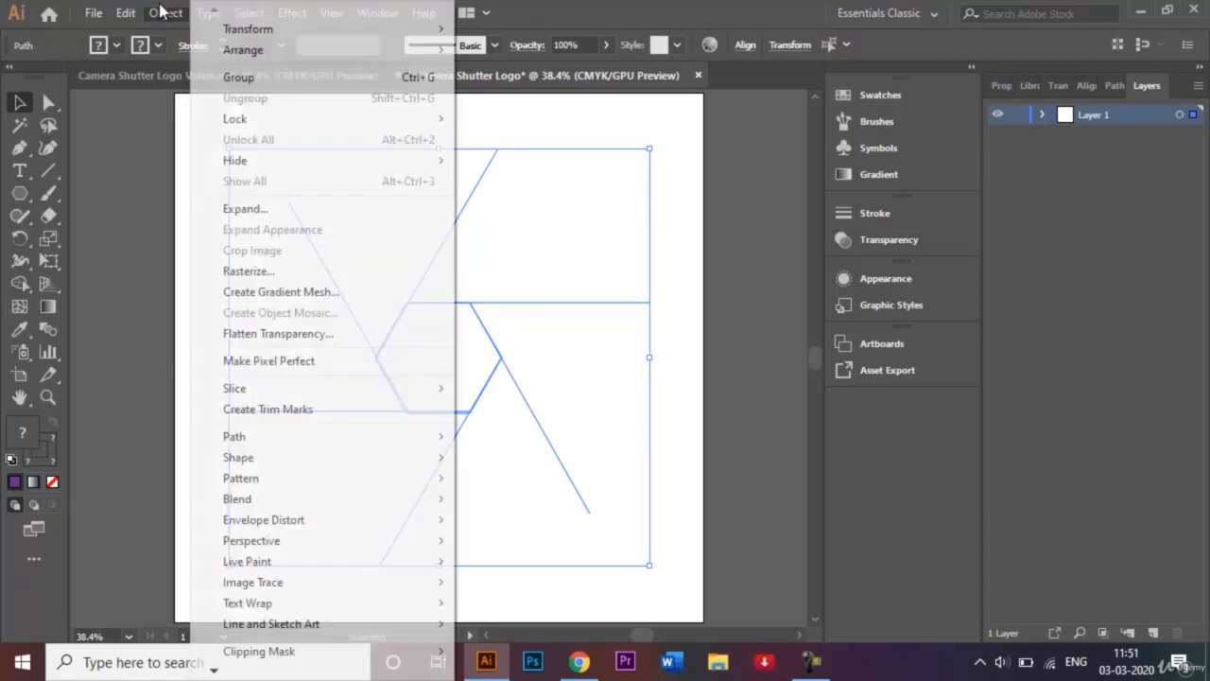
left_click(302, 208)
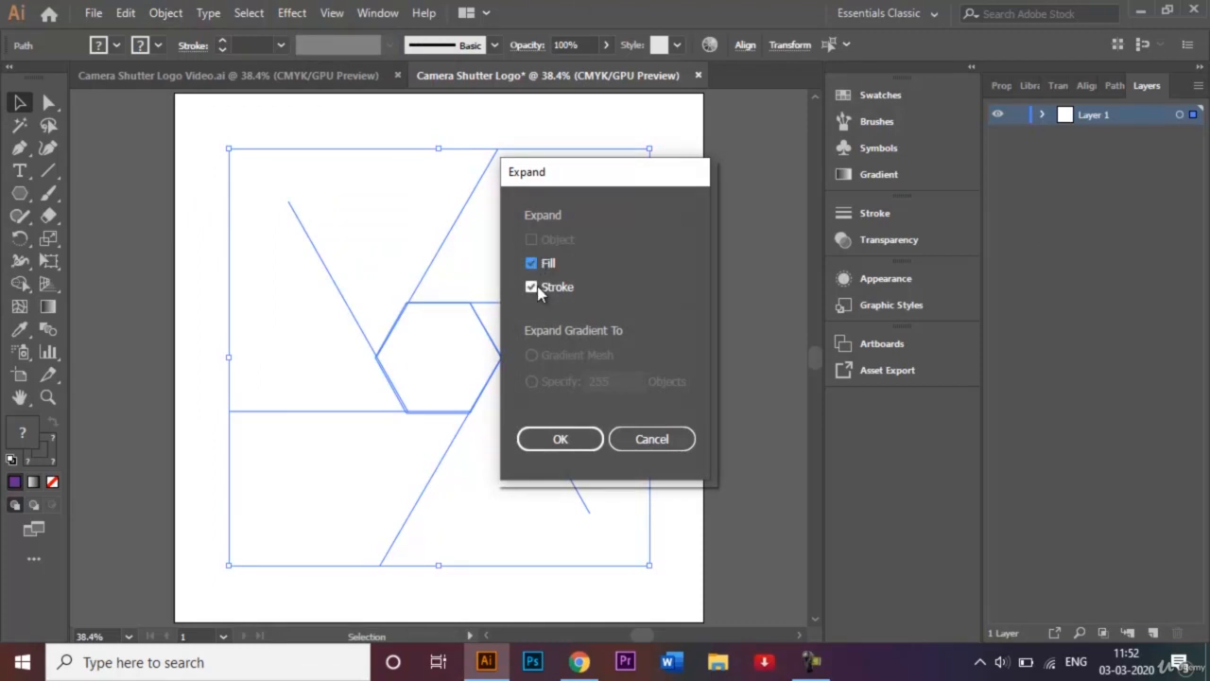
left_click(581, 441)
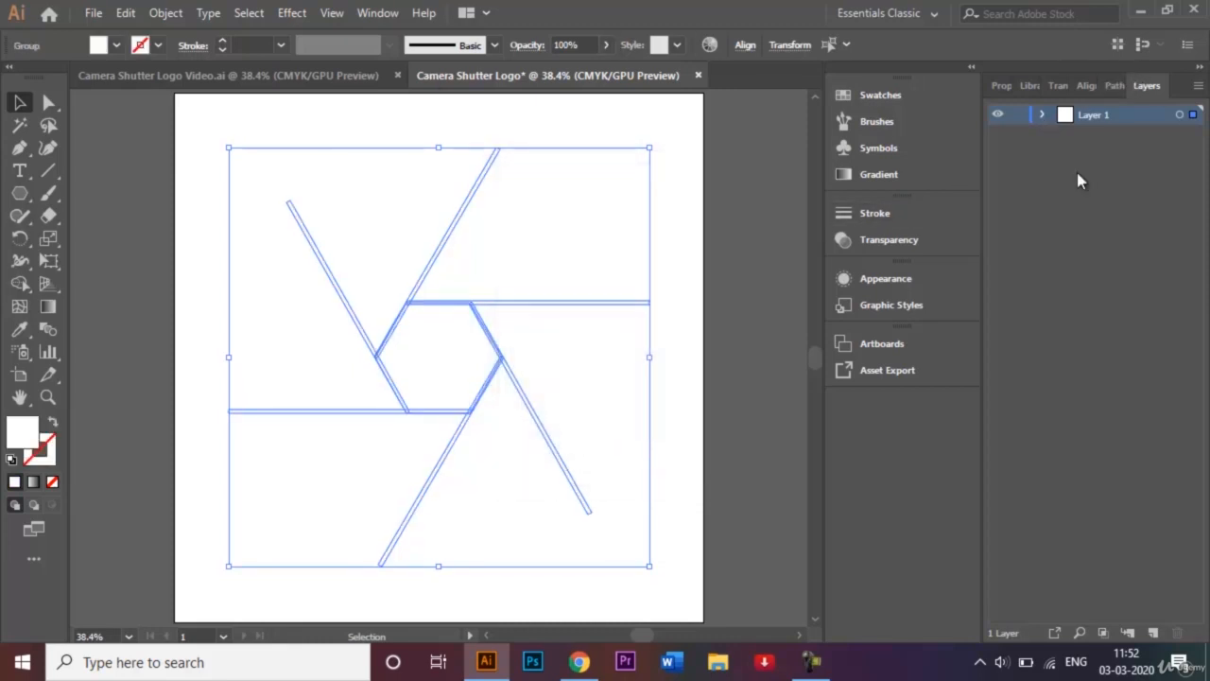
left_click(1113, 86)
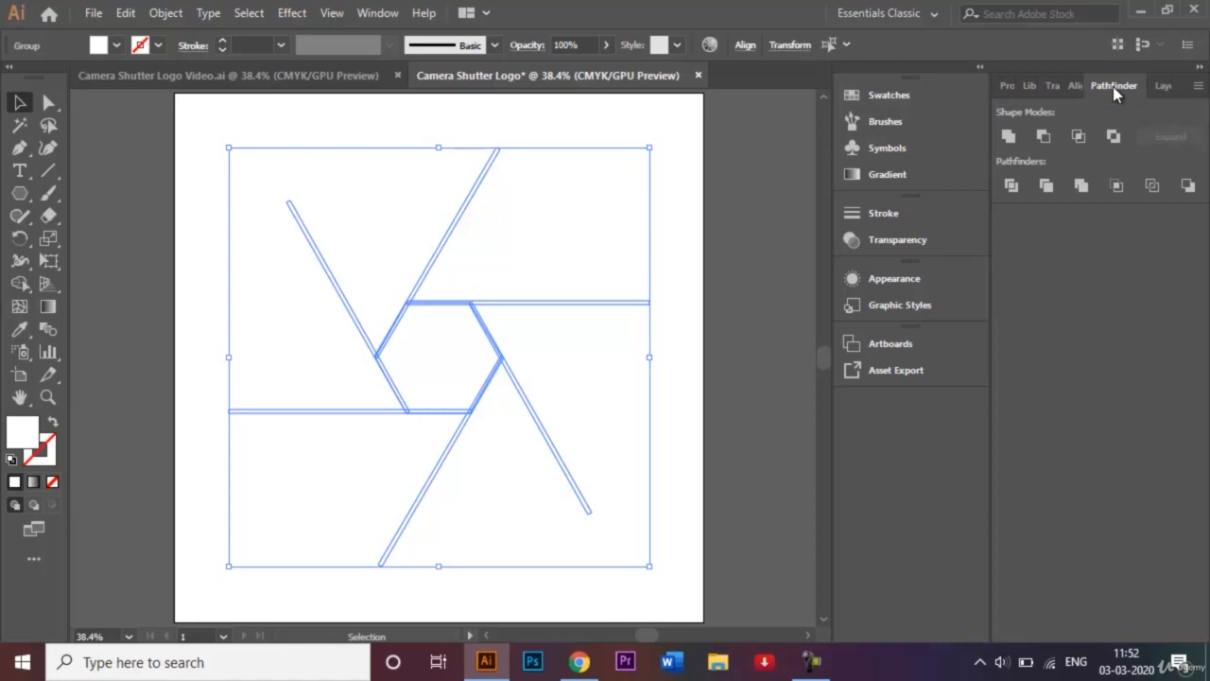
left_click(1010, 138)
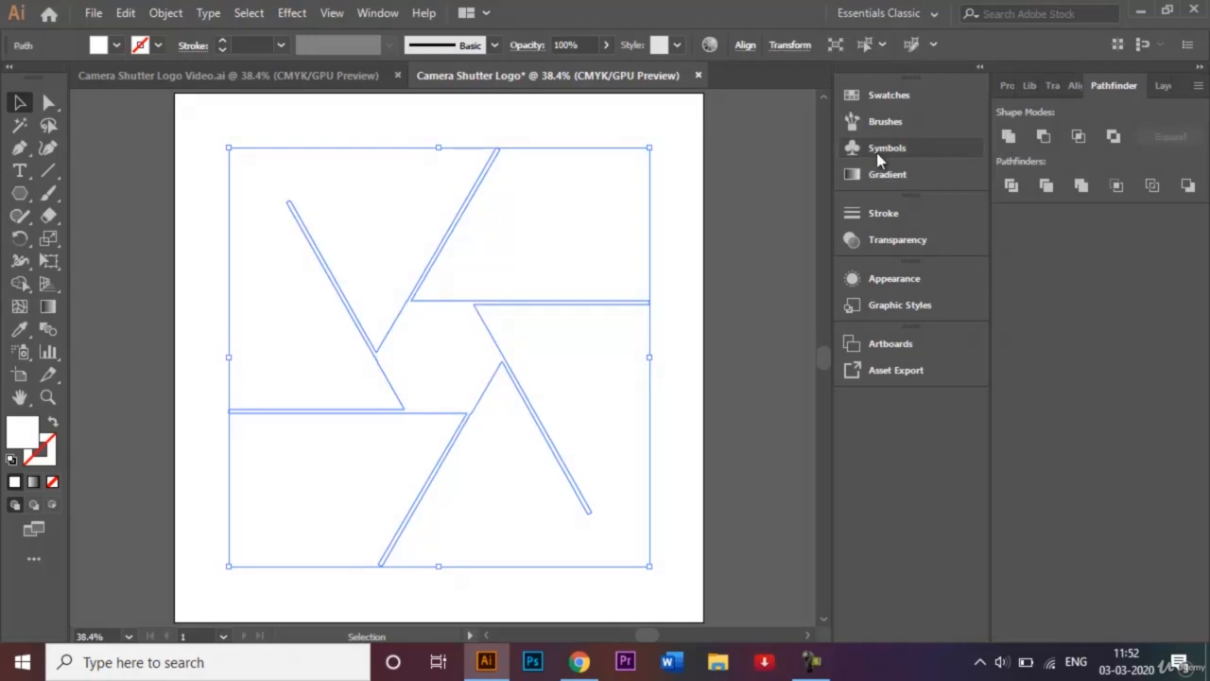
Paste the circle in back behind the merged lines, then marquee-select both
left_click(748, 171)
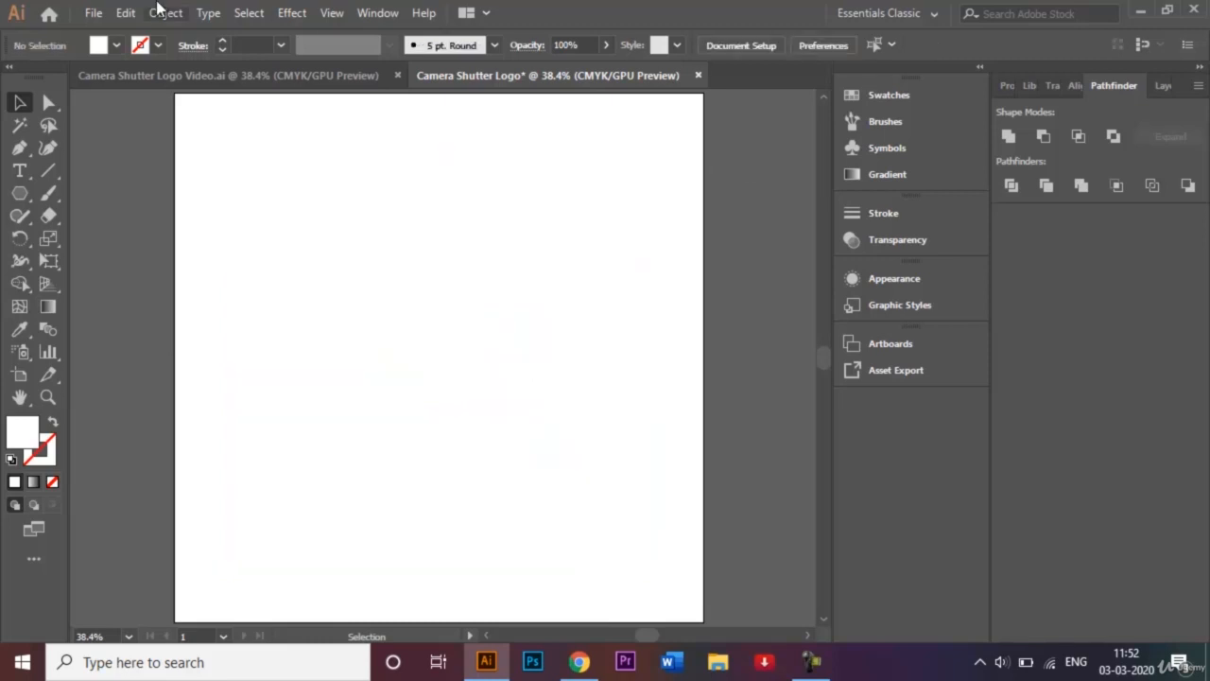
left_click(124, 13)
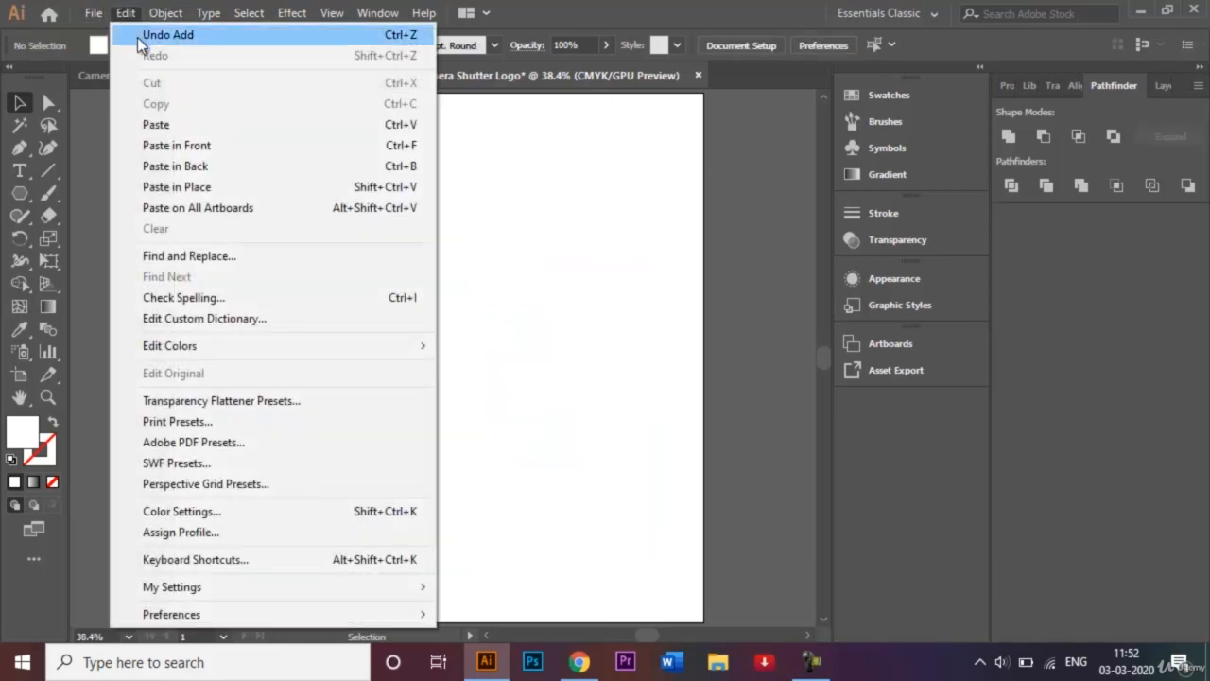
left_click(206, 170)
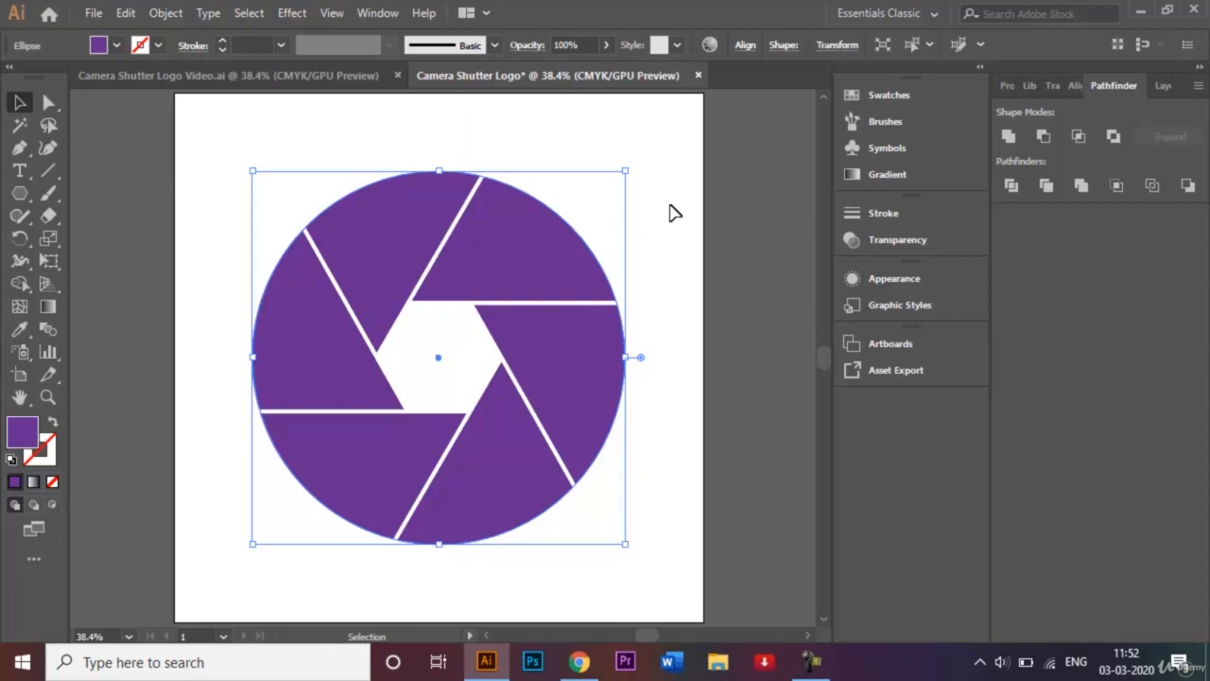
left_click(671, 212)
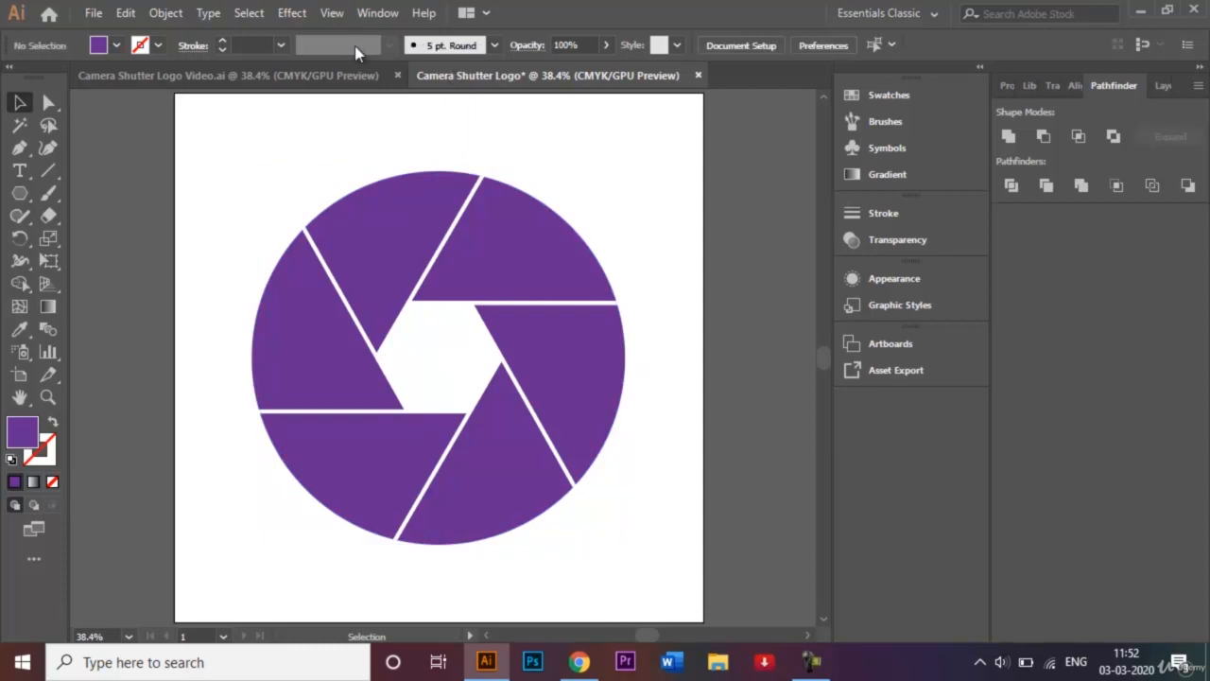
left_click_drag(242, 137, 654, 576)
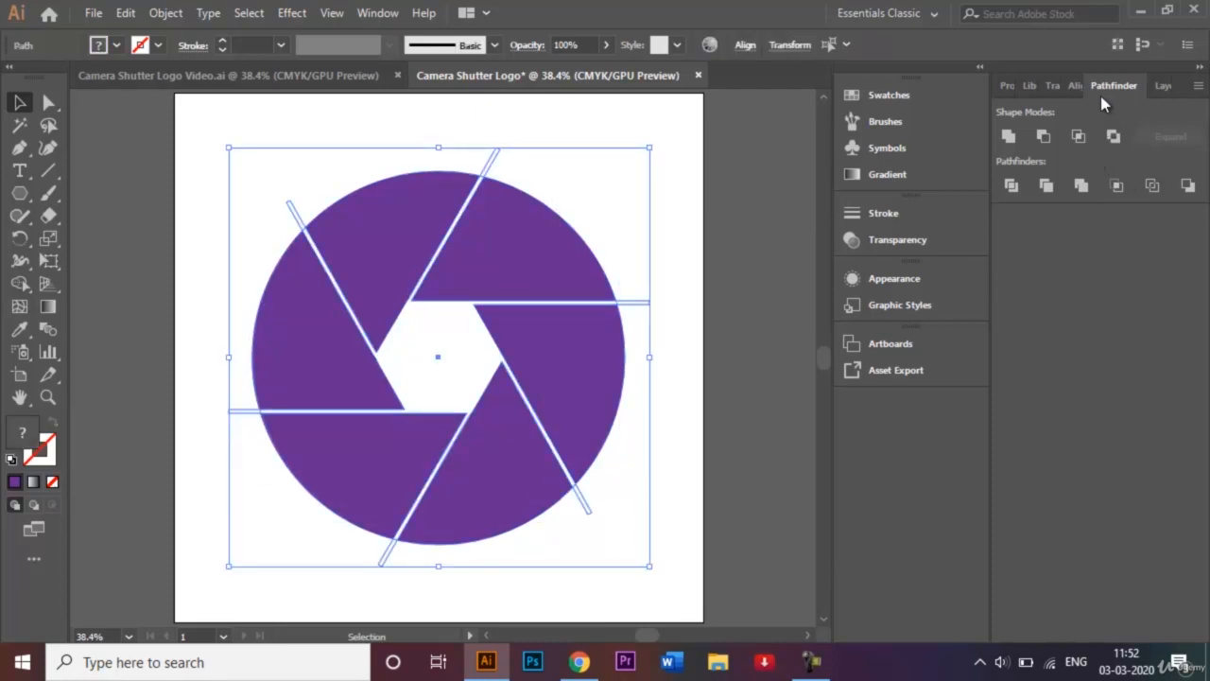
Cut the line shape from the circle and move the shutter group to the artboard's centre
left_click(1045, 137)
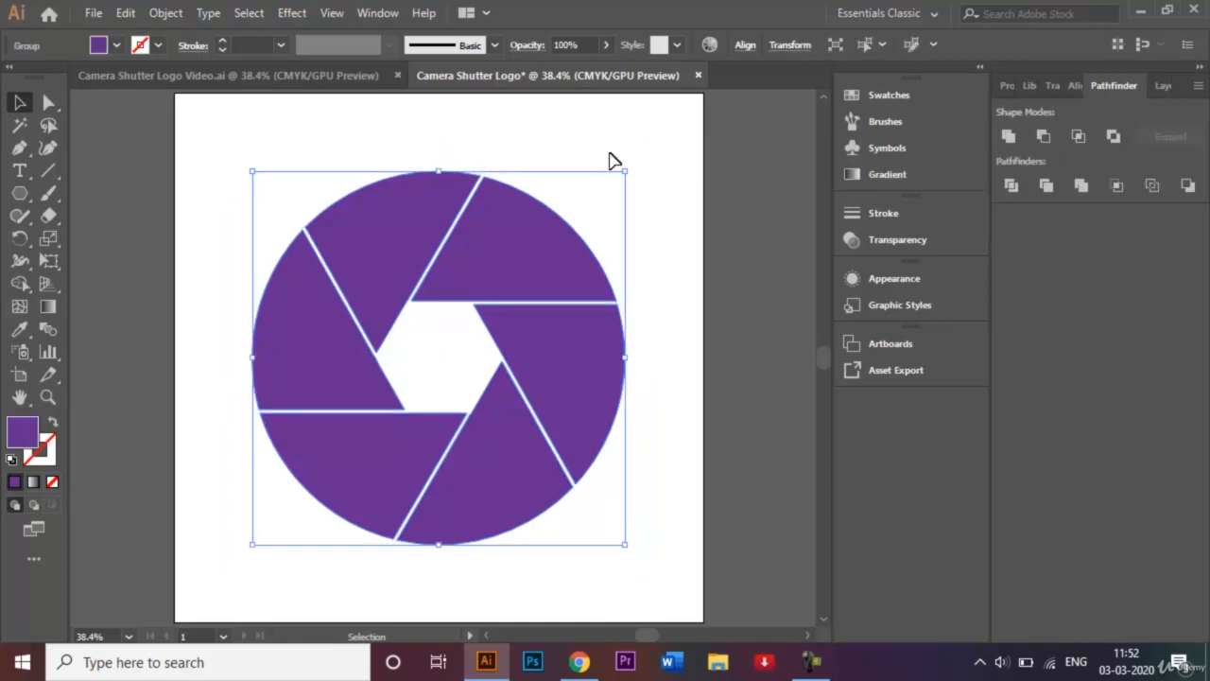
left_click(681, 259)
mouse_move(519, 260)
left_mouse_down()
mouse_move(518, 237)
mouse_move(480, 298)
mouse_move(567, 315)
mouse_move(527, 233)
mouse_move(492, 232)
mouse_move(521, 274)
left_mouse_up()
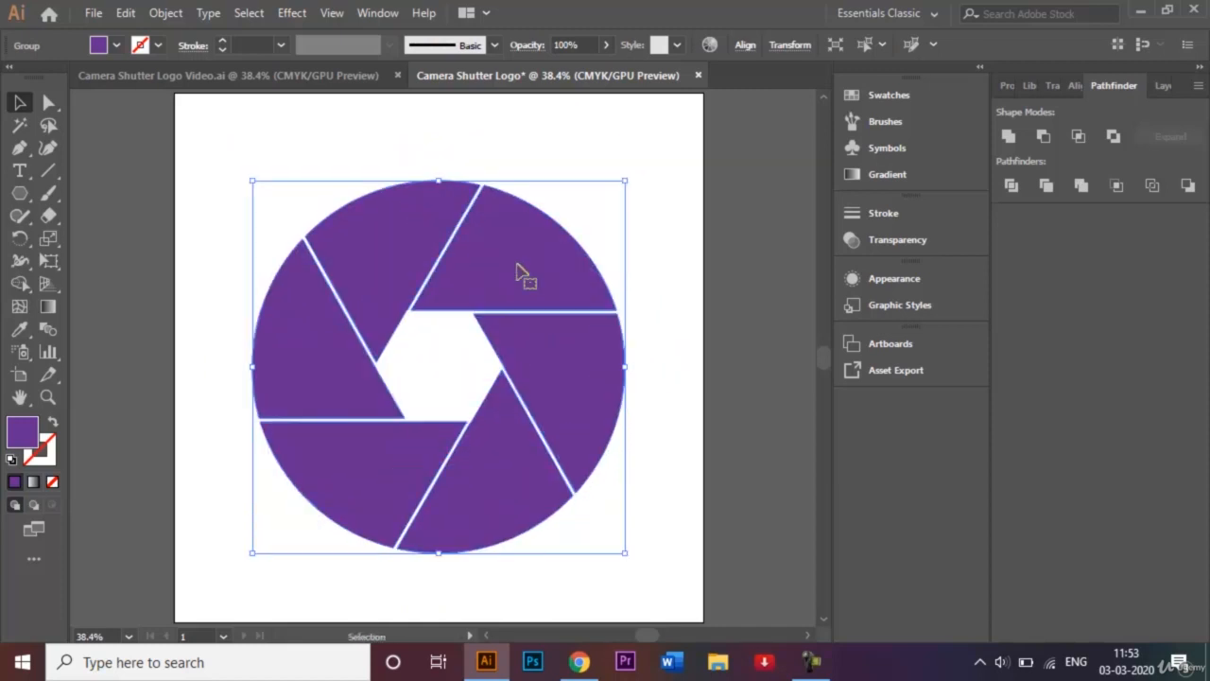
left_click(659, 229)
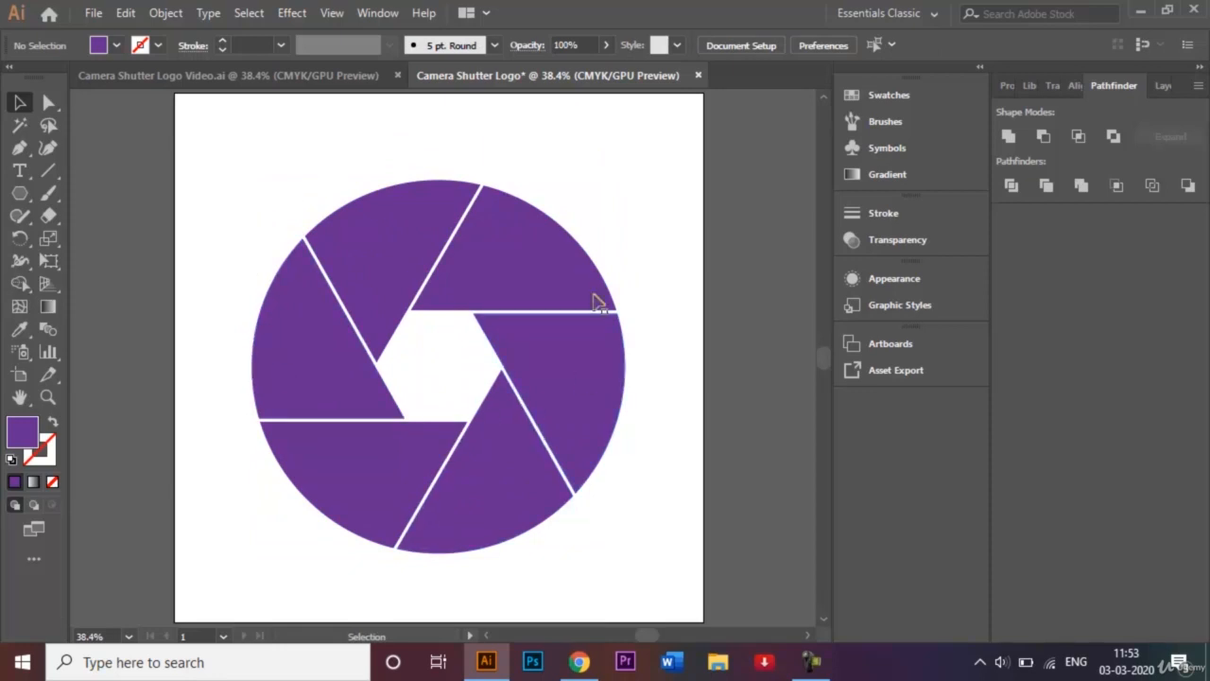
left_click(395, 223)
left_click(270, 149)
left_click(49, 103)
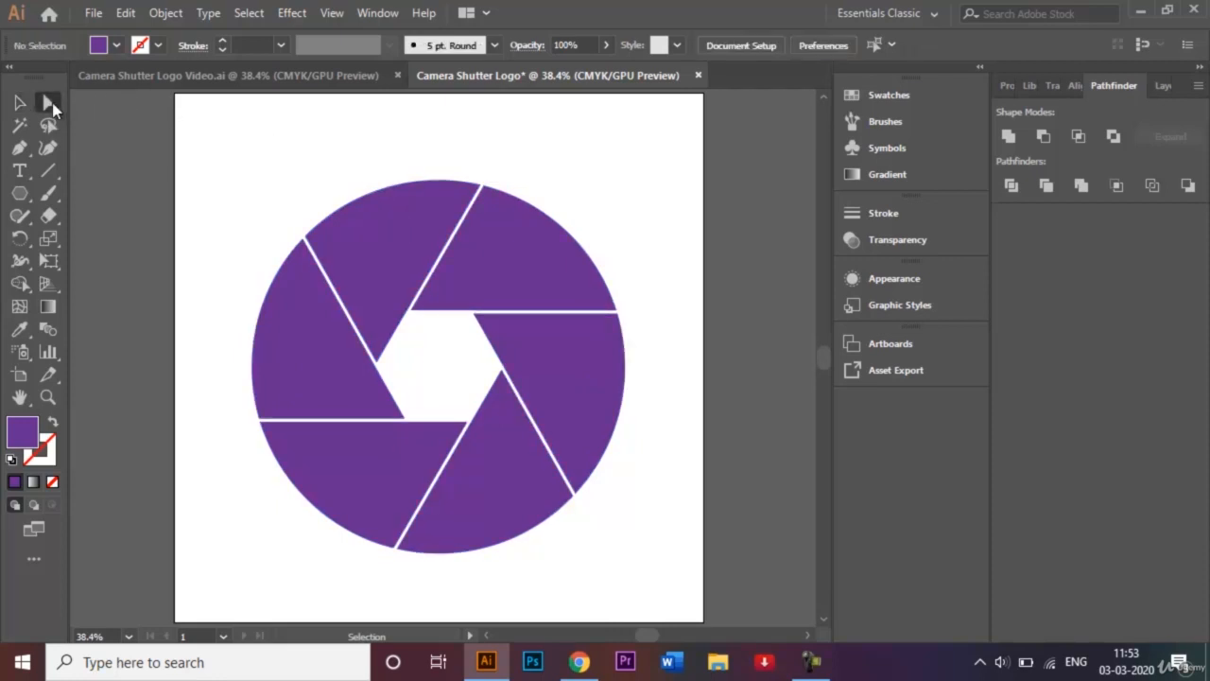
Select the top shutter blade on its own and fill it red
left_click(378, 244)
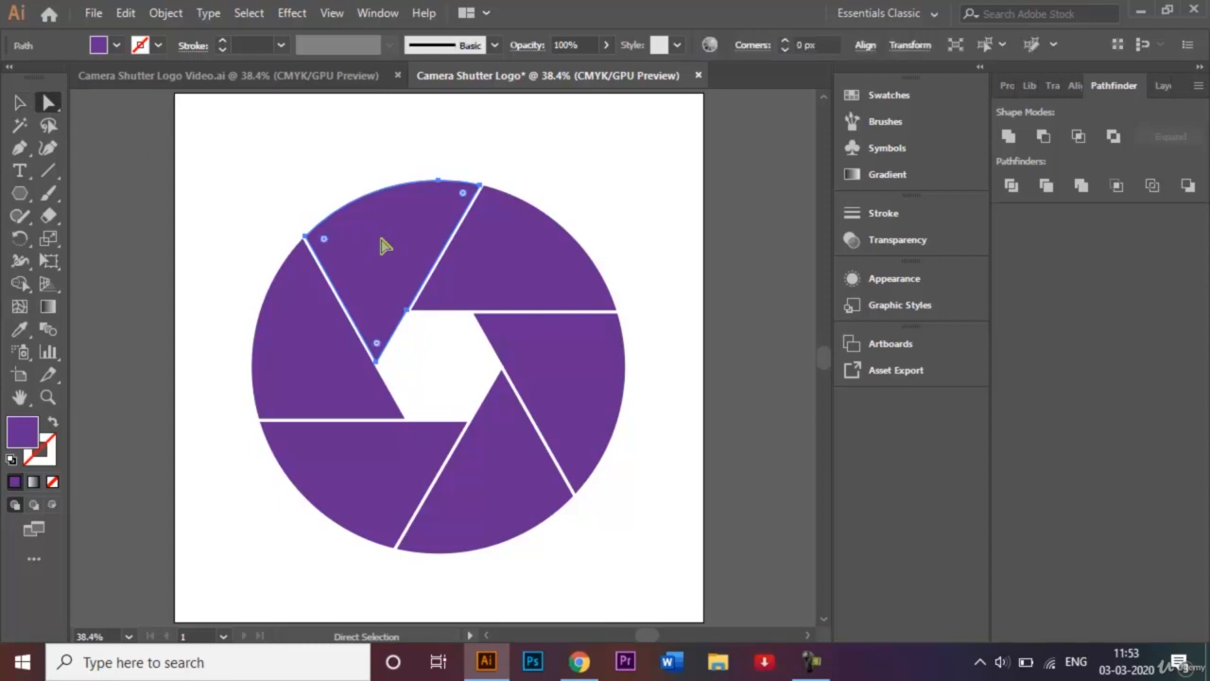
left_click(554, 276)
left_click(586, 413)
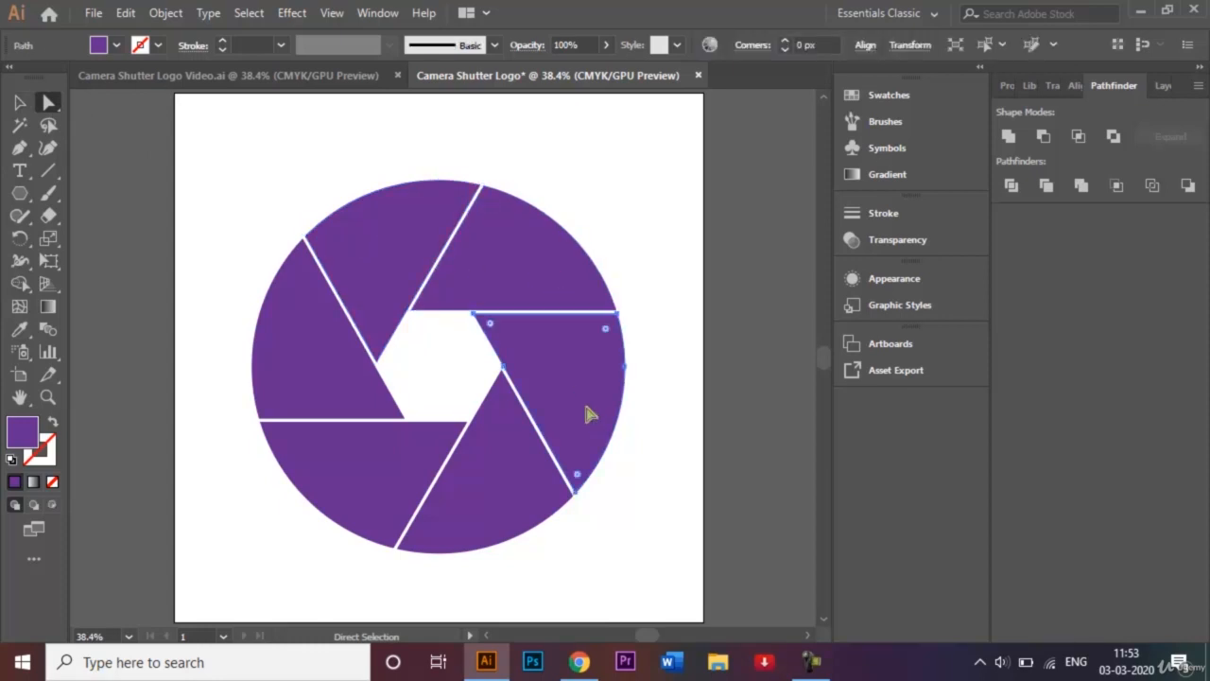
left_click(532, 477)
left_click(376, 471)
left_click(345, 354)
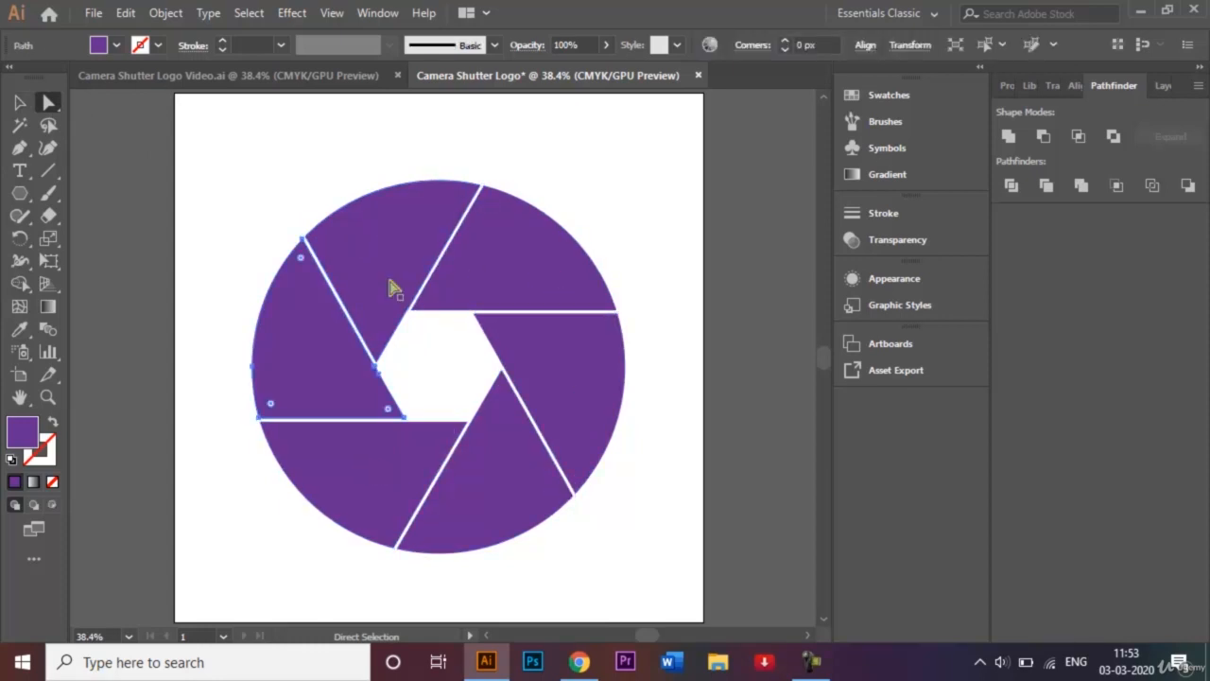
left_click(397, 277)
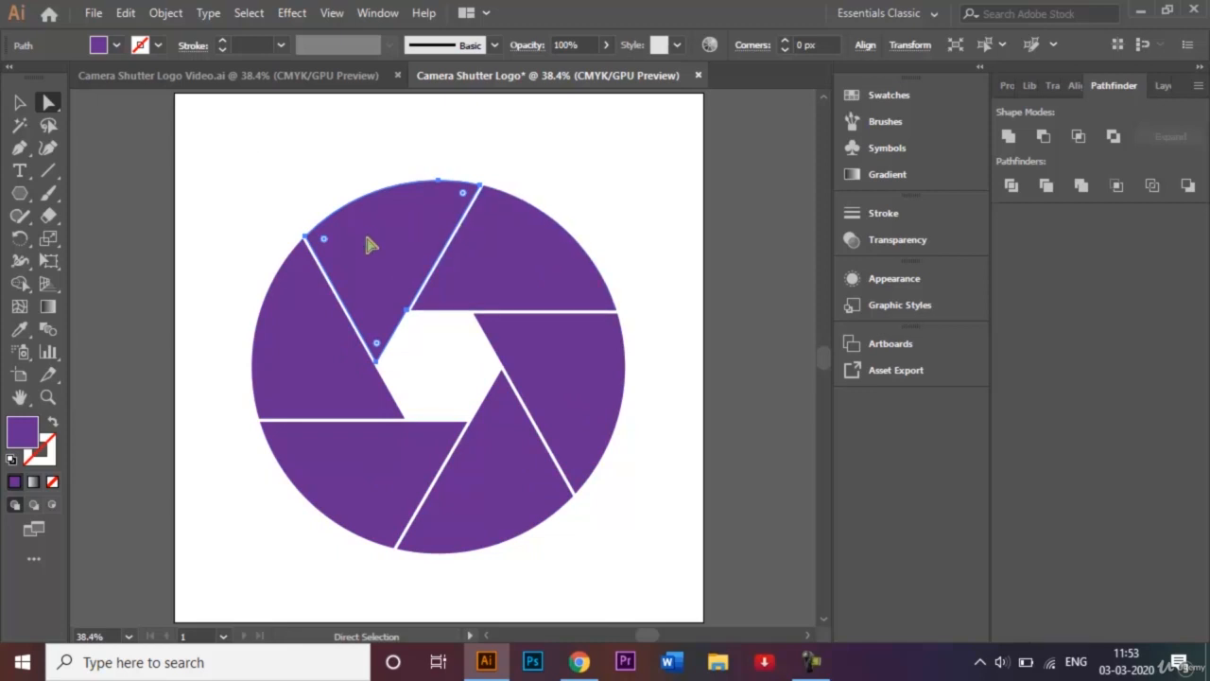
left_click(116, 45)
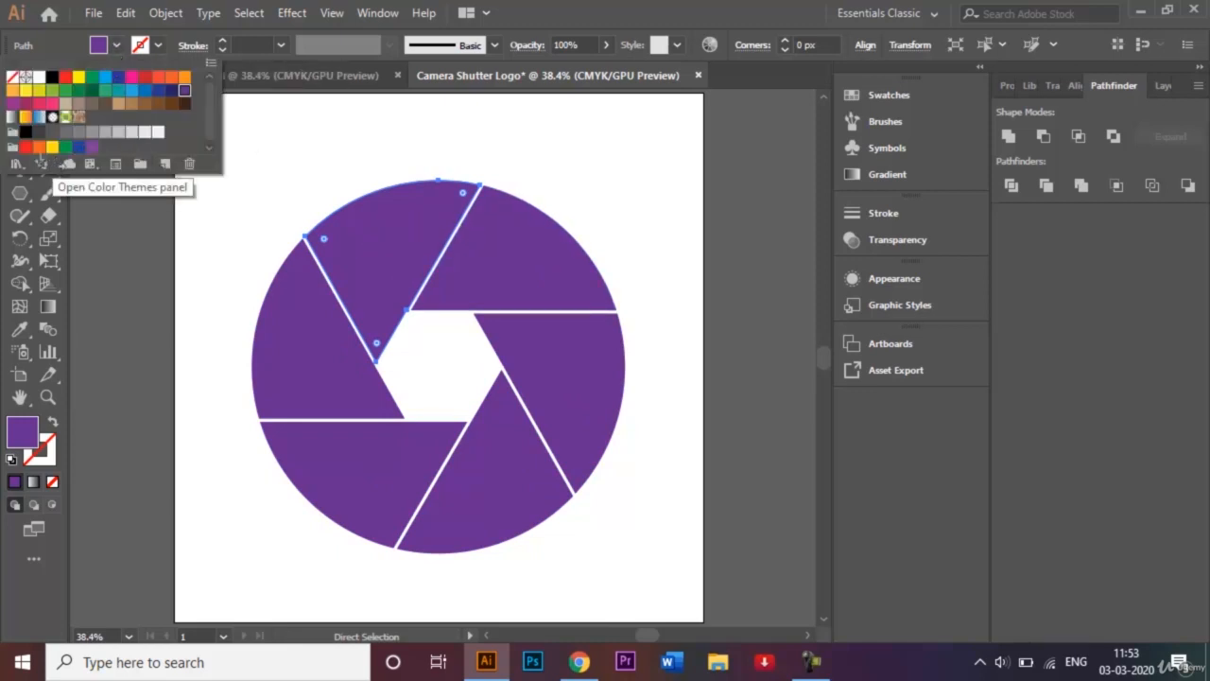
left_click(25, 147)
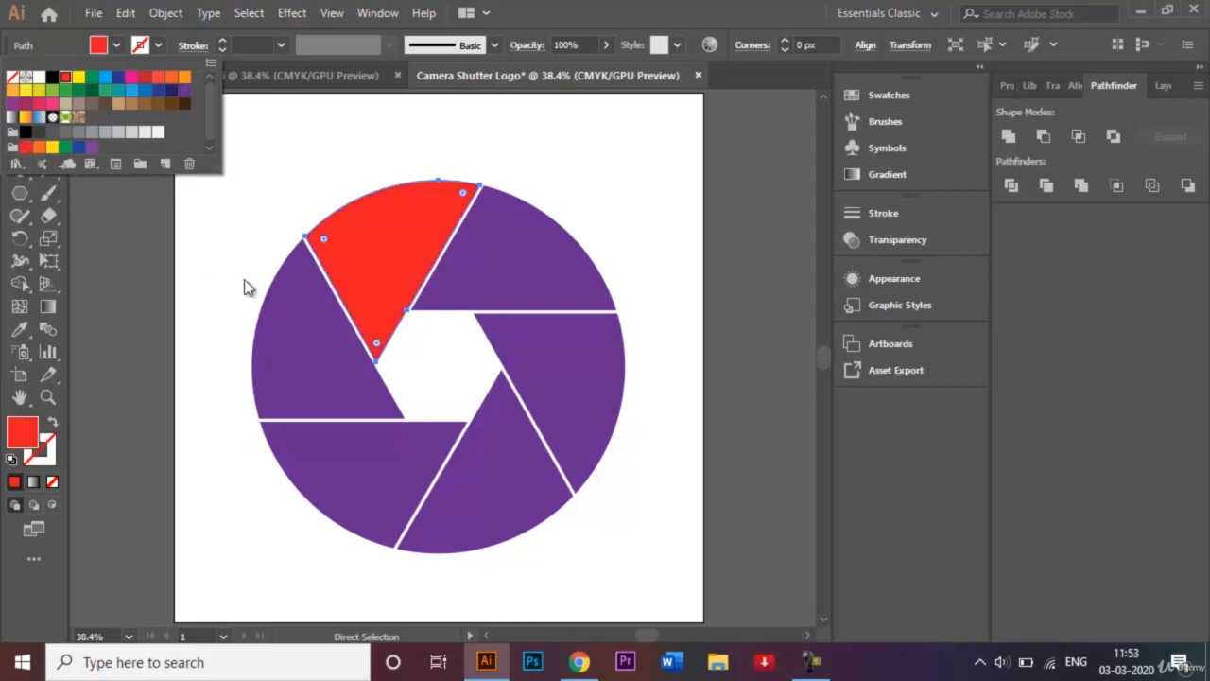
Fill the left blade orange and the bottom-left blade yellow
left_click(278, 346)
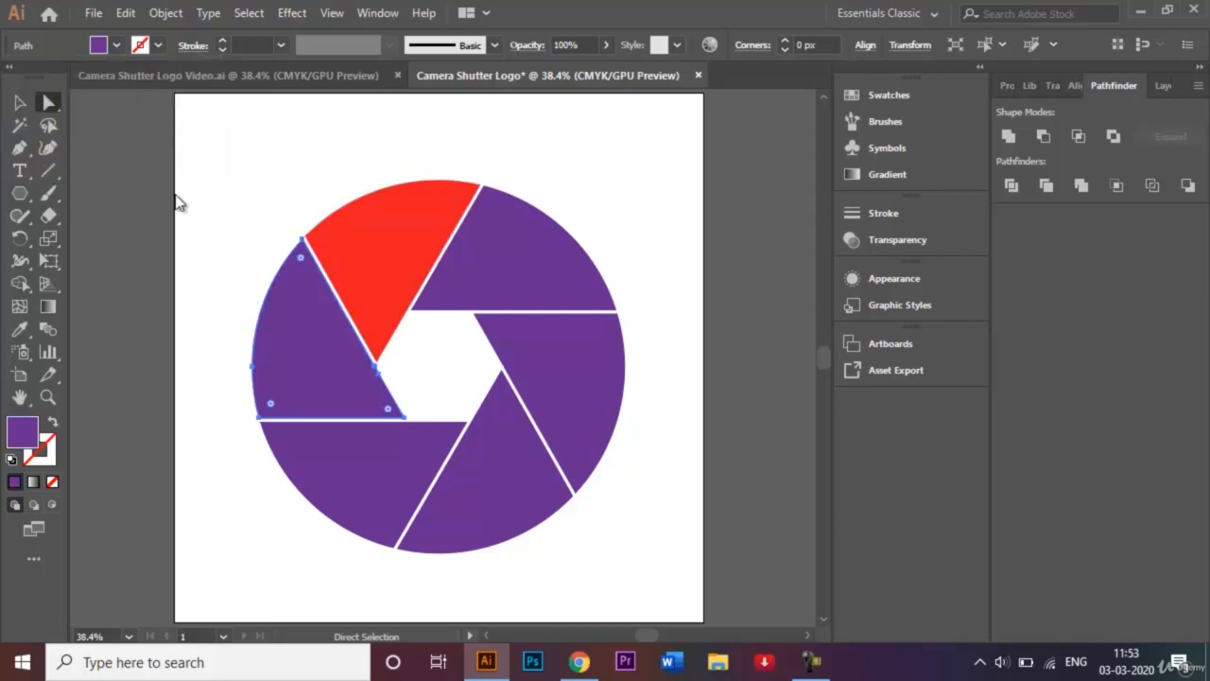
left_click(117, 45)
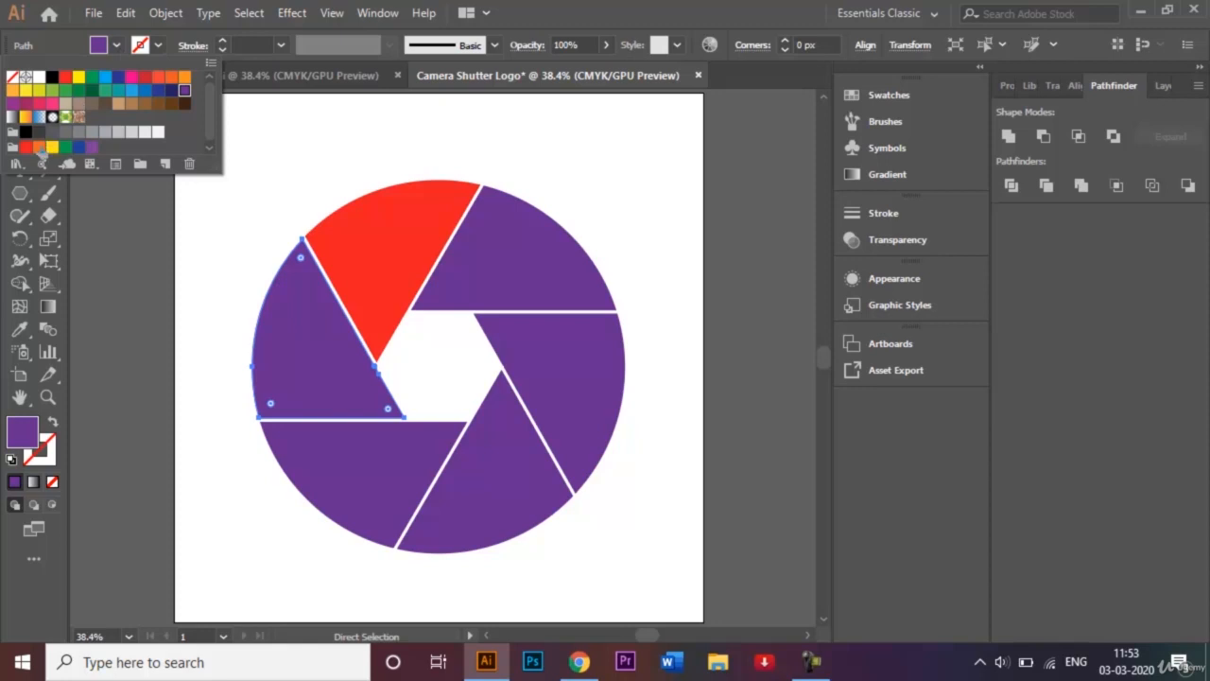
left_click(39, 148)
left_click(323, 442)
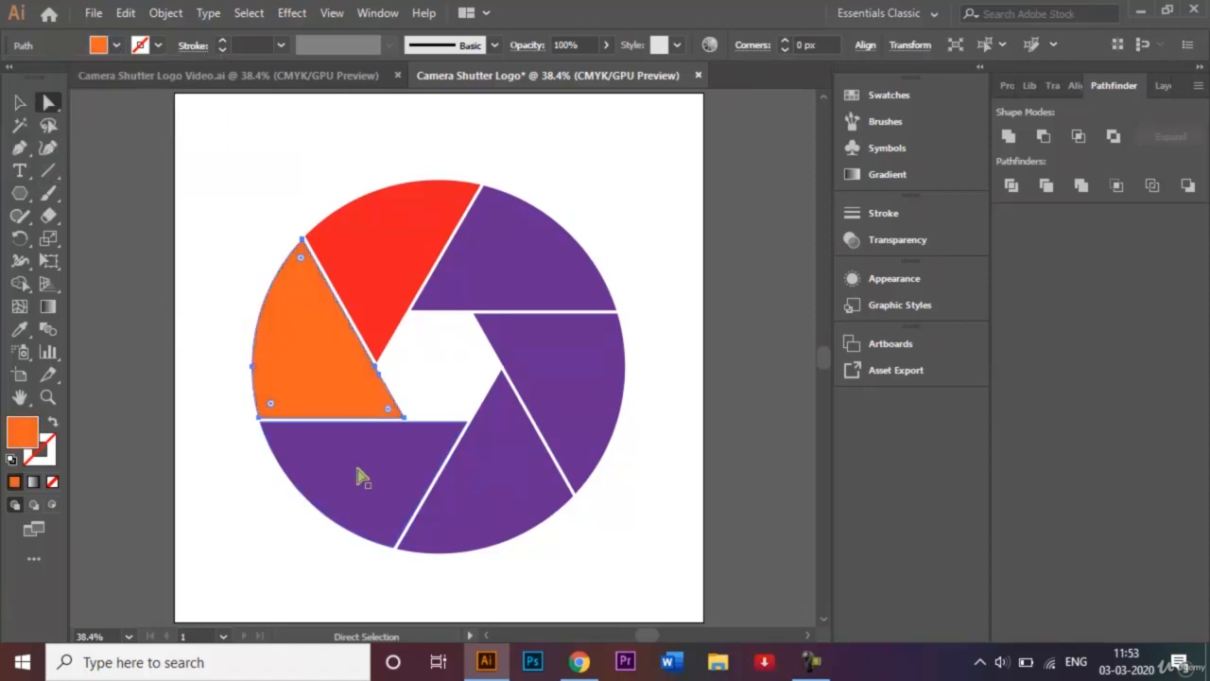
left_click(116, 46)
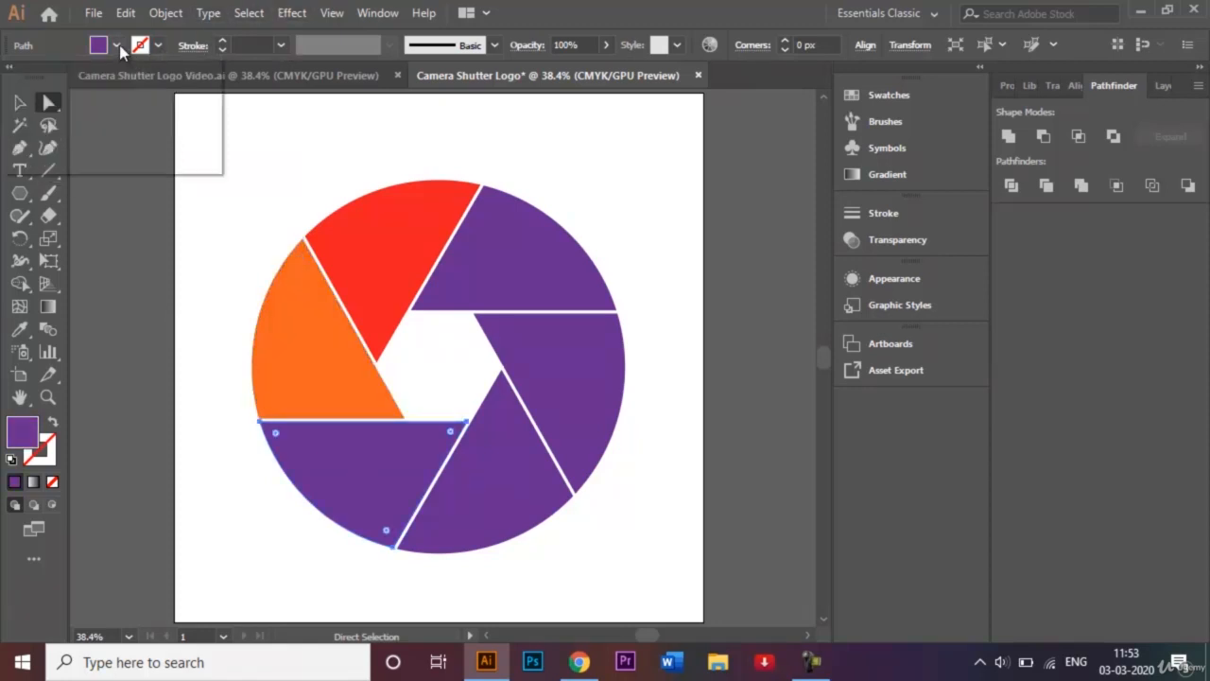
left_click(52, 148)
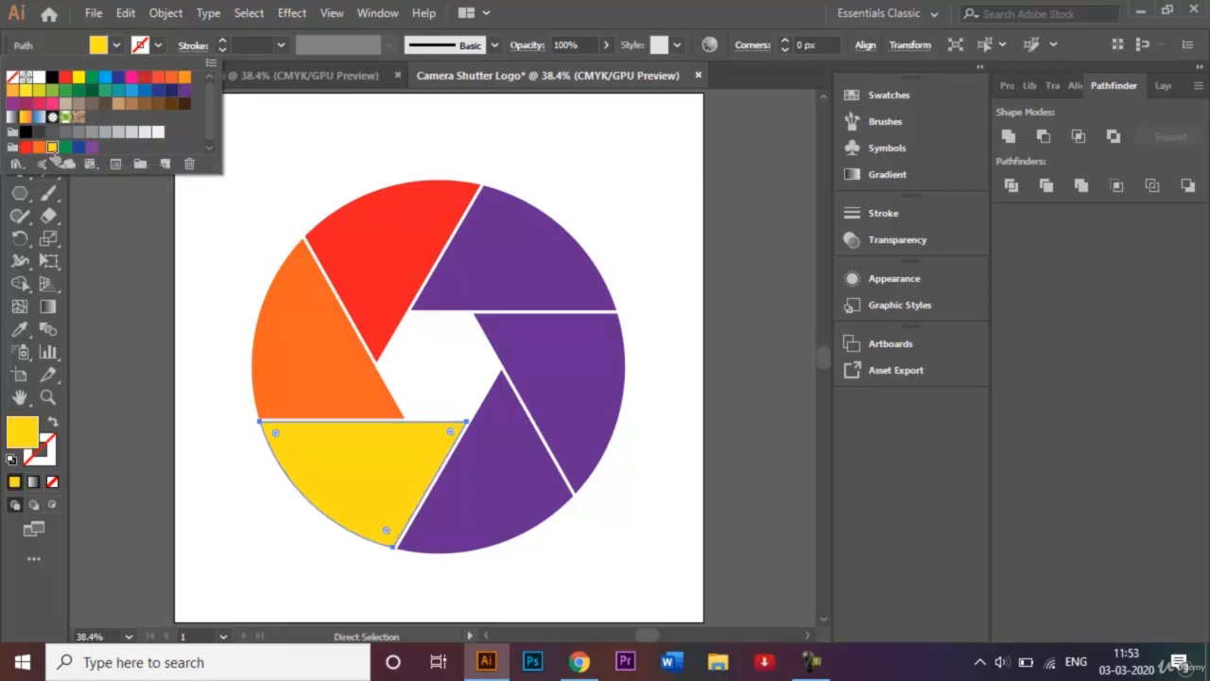
left_click(186, 304)
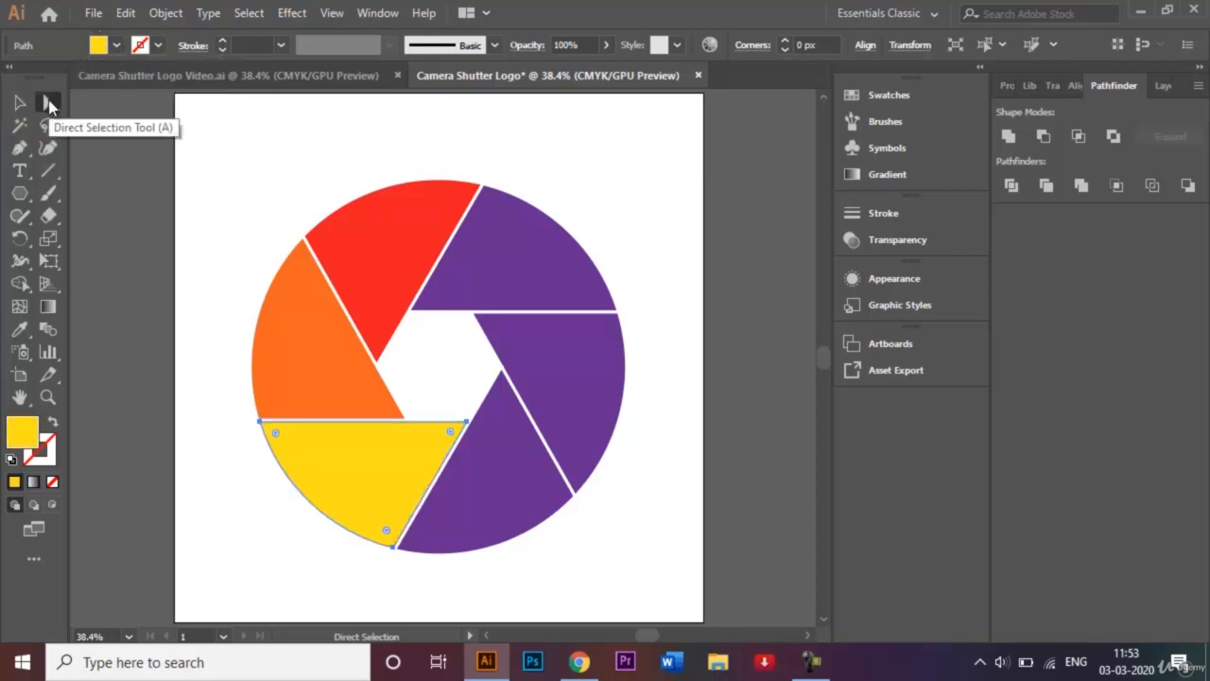
Fill the lower-right blade green and the right blade blue, then deselect
left_click(518, 505)
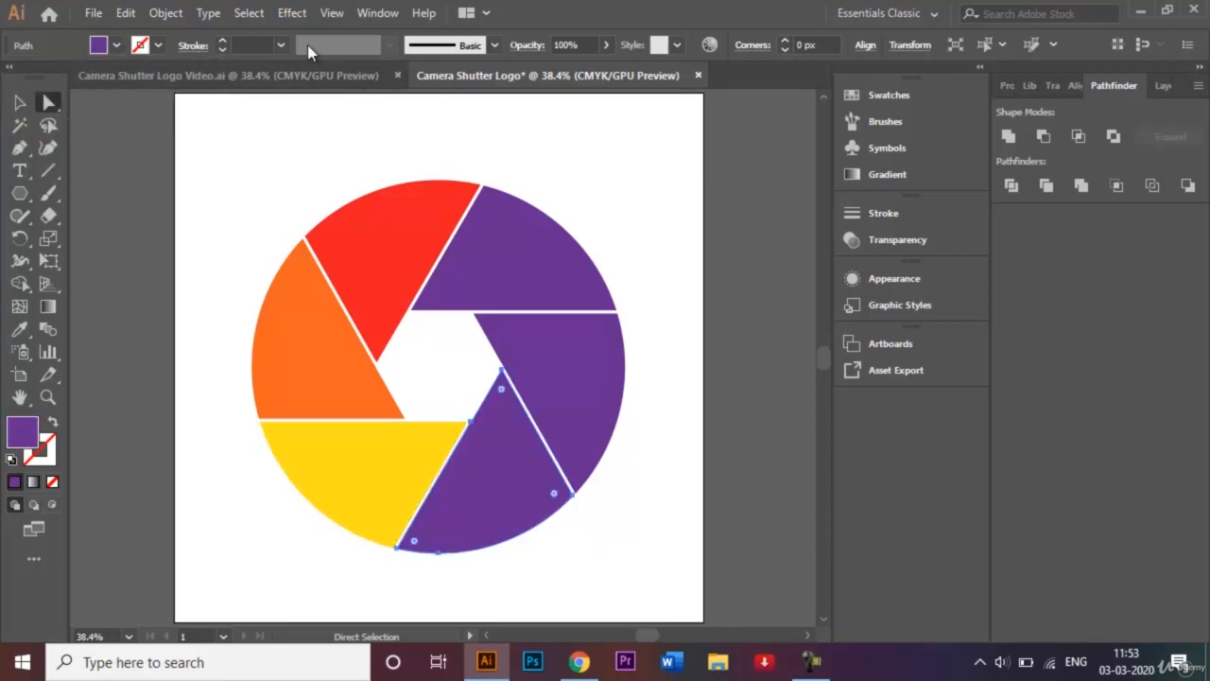
left_click(115, 45)
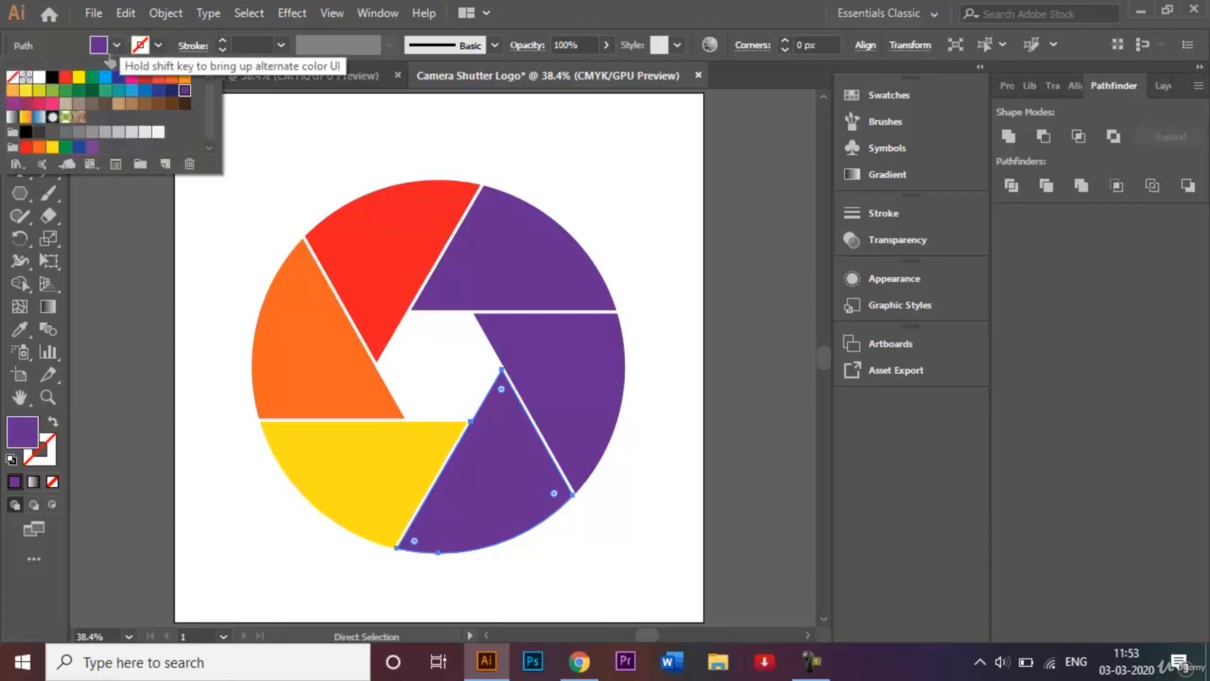
left_click(66, 147)
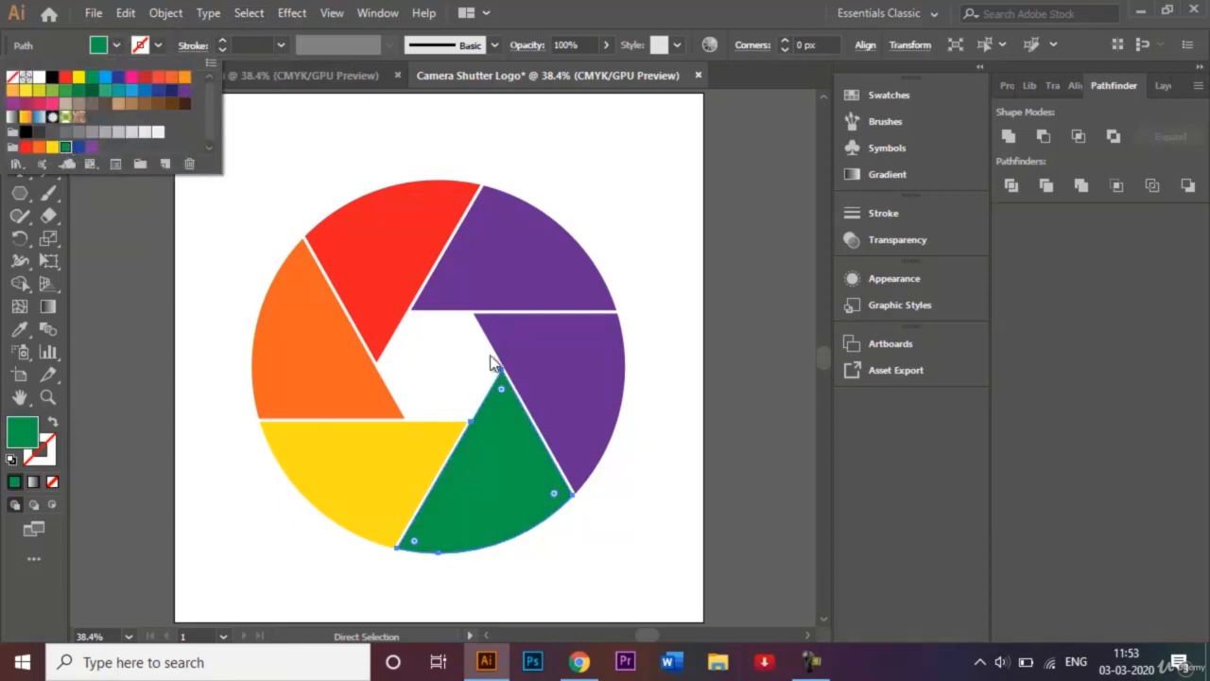
left_click(640, 361)
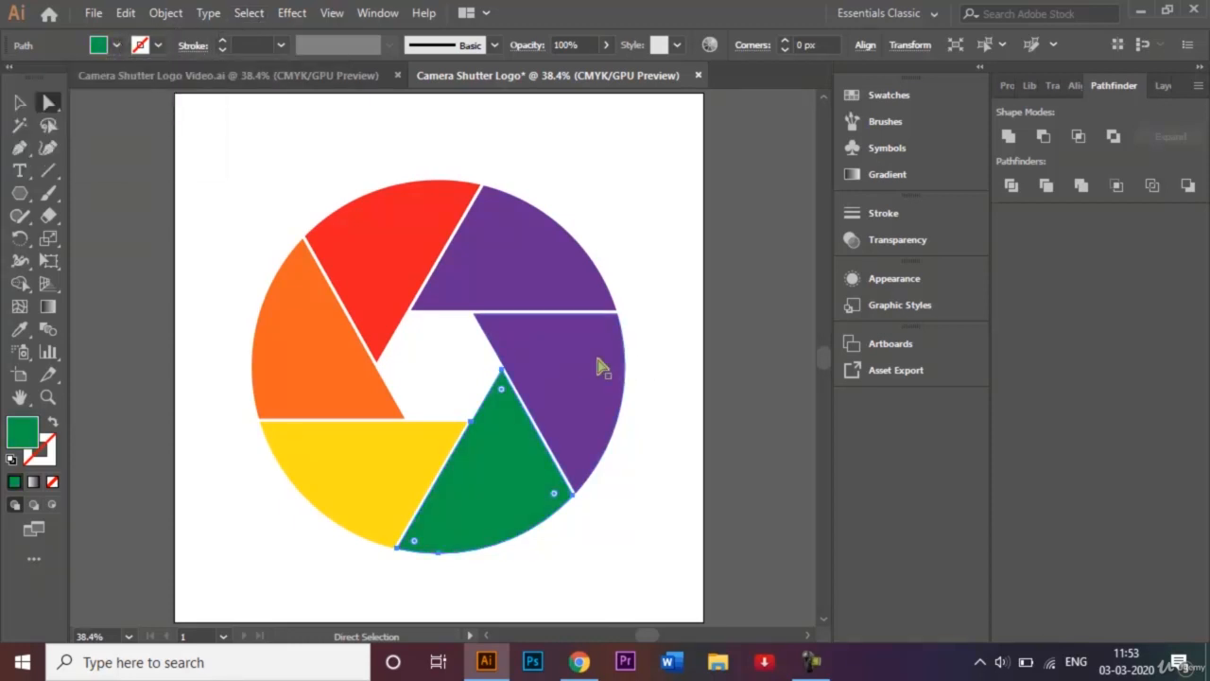
left_click(116, 44)
left_click(78, 149)
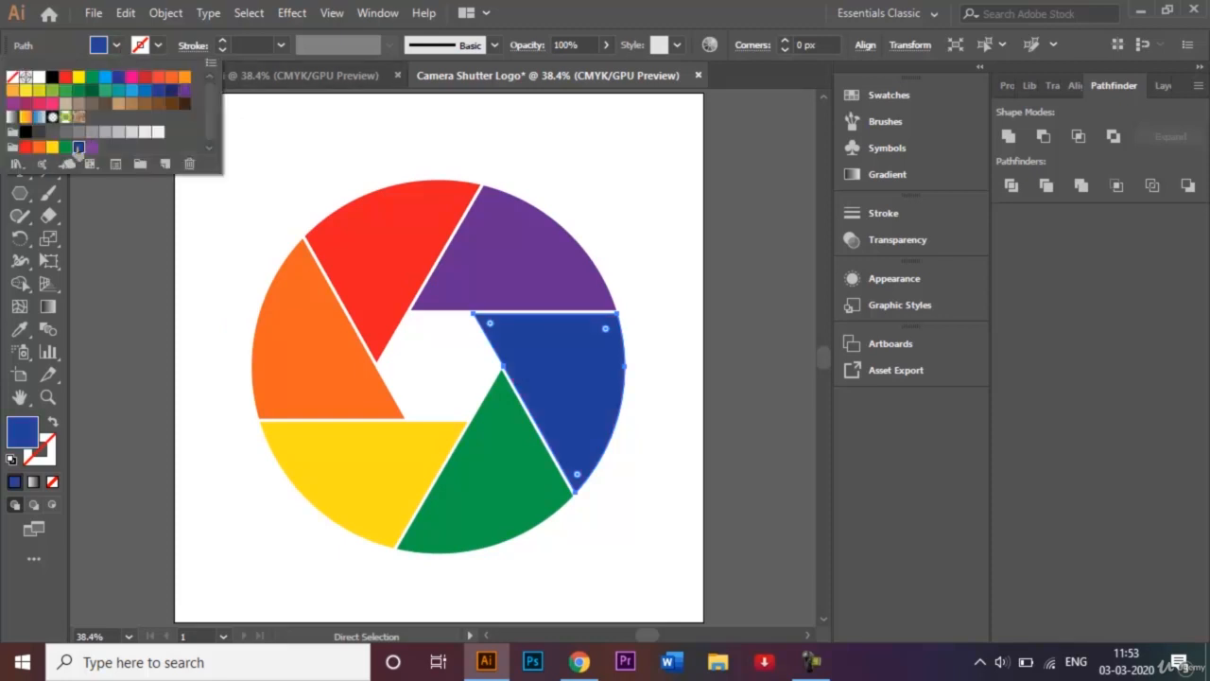
left_click(648, 247)
left_click(610, 230)
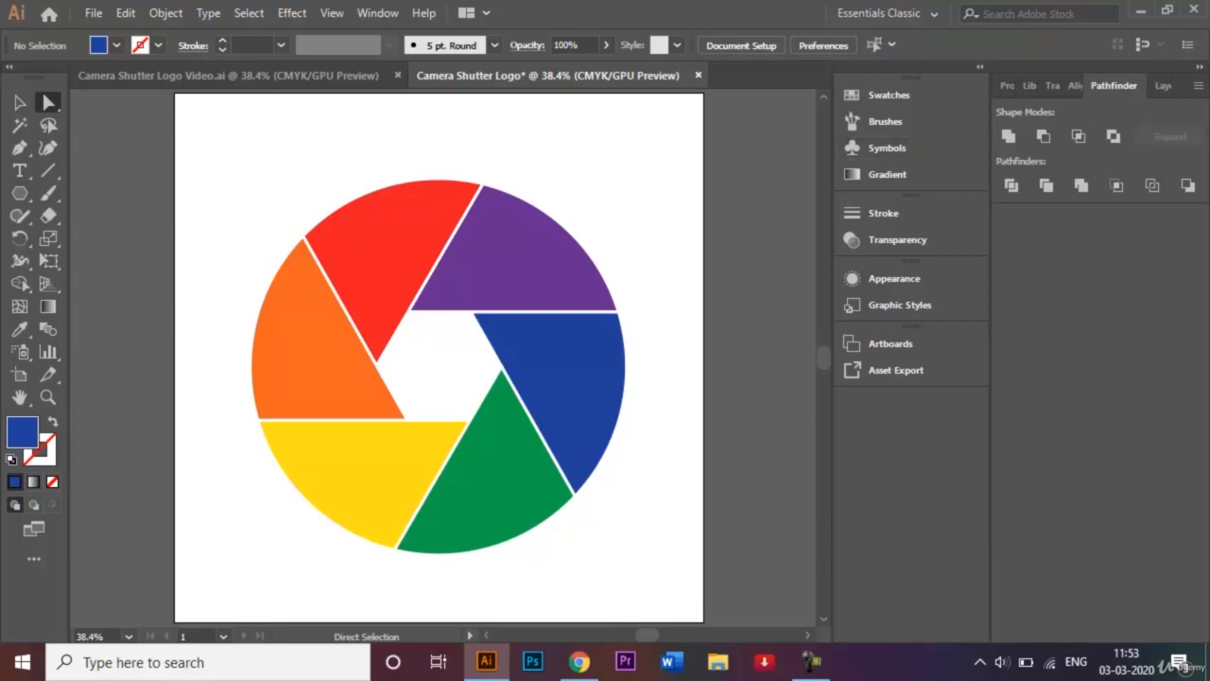
left_click(1163, 86)
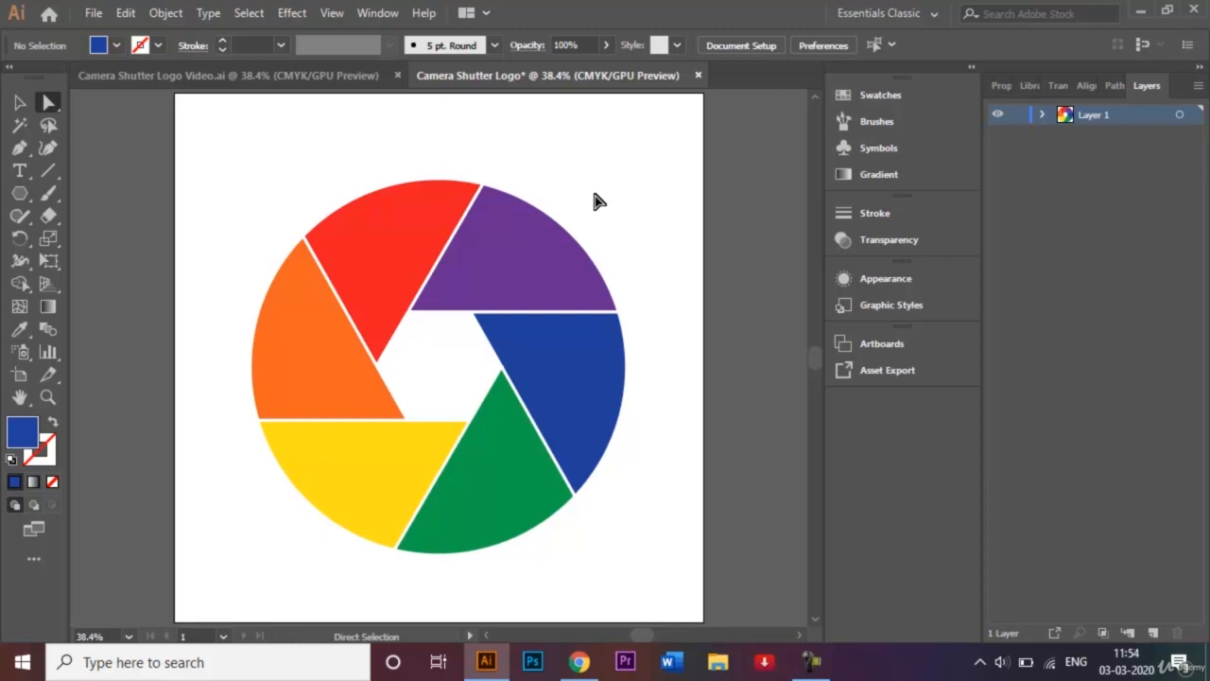
Save the logo as Camera Shutter Logo.ai, accepting the Illustrator CC options
left_click(94, 13)
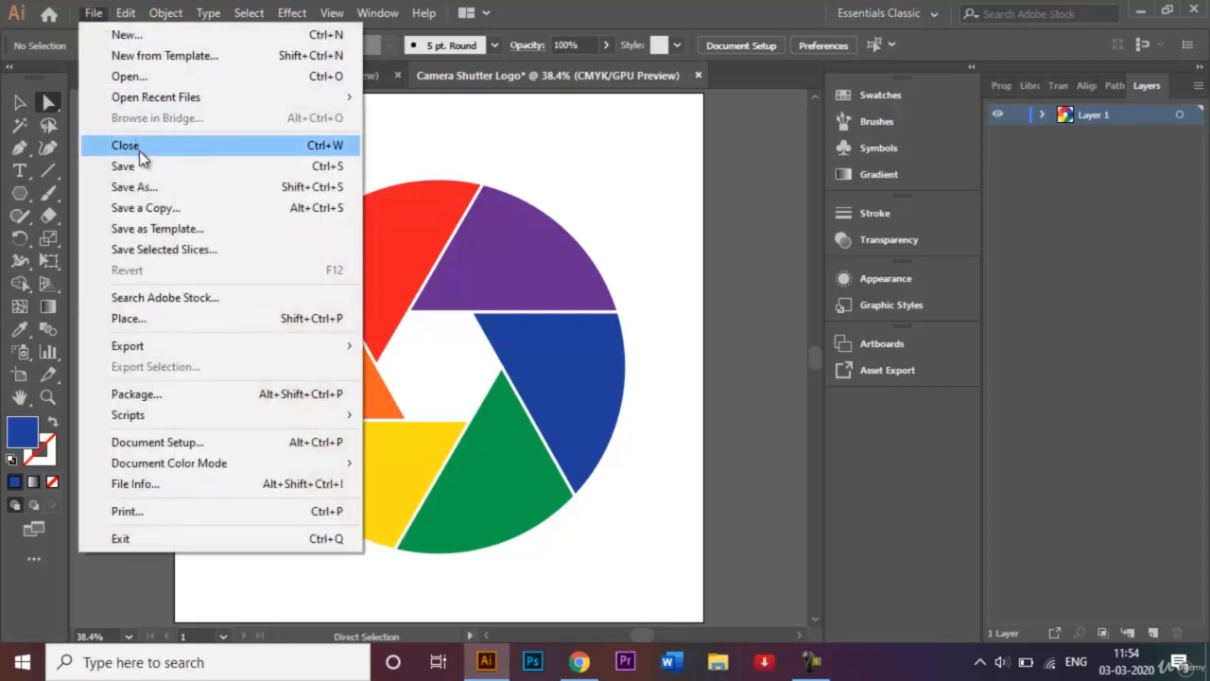
left_click(154, 188)
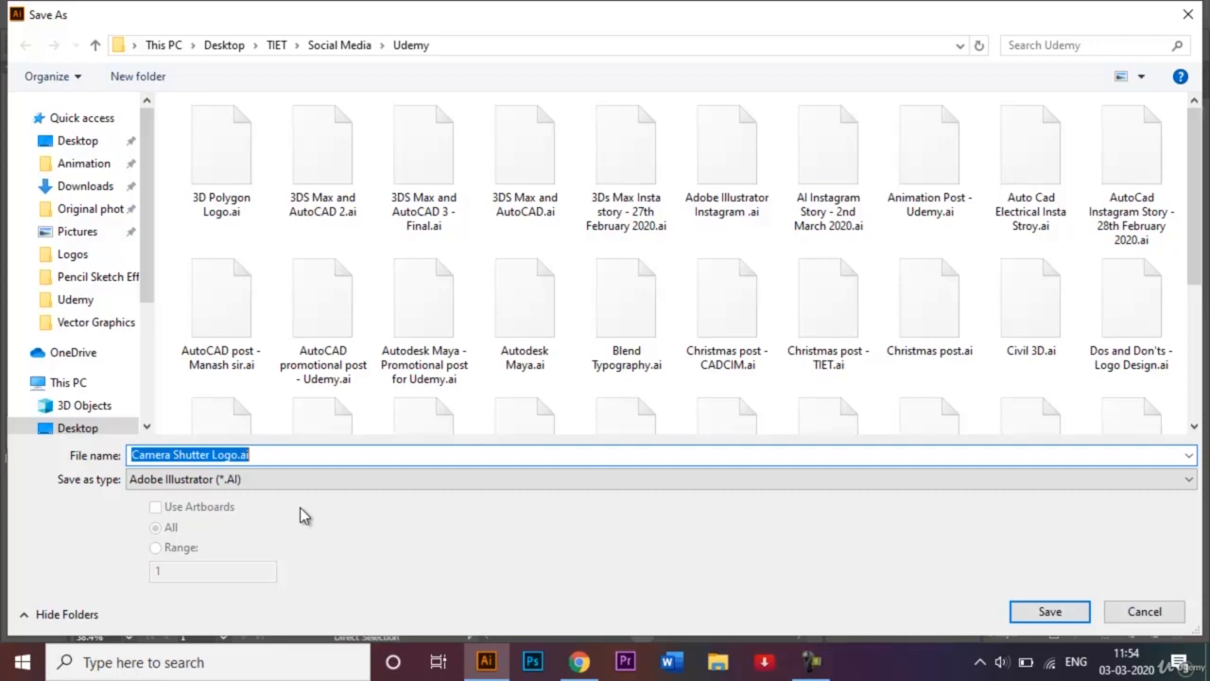
left_click(1040, 610)
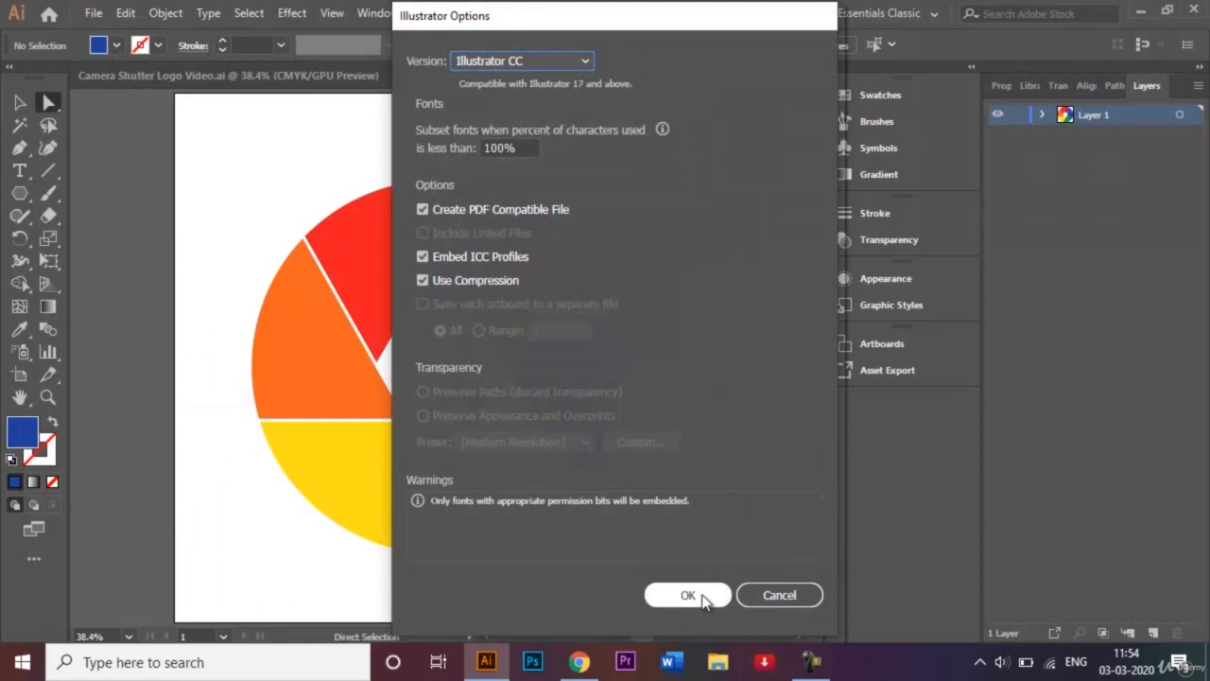
left_click(702, 596)
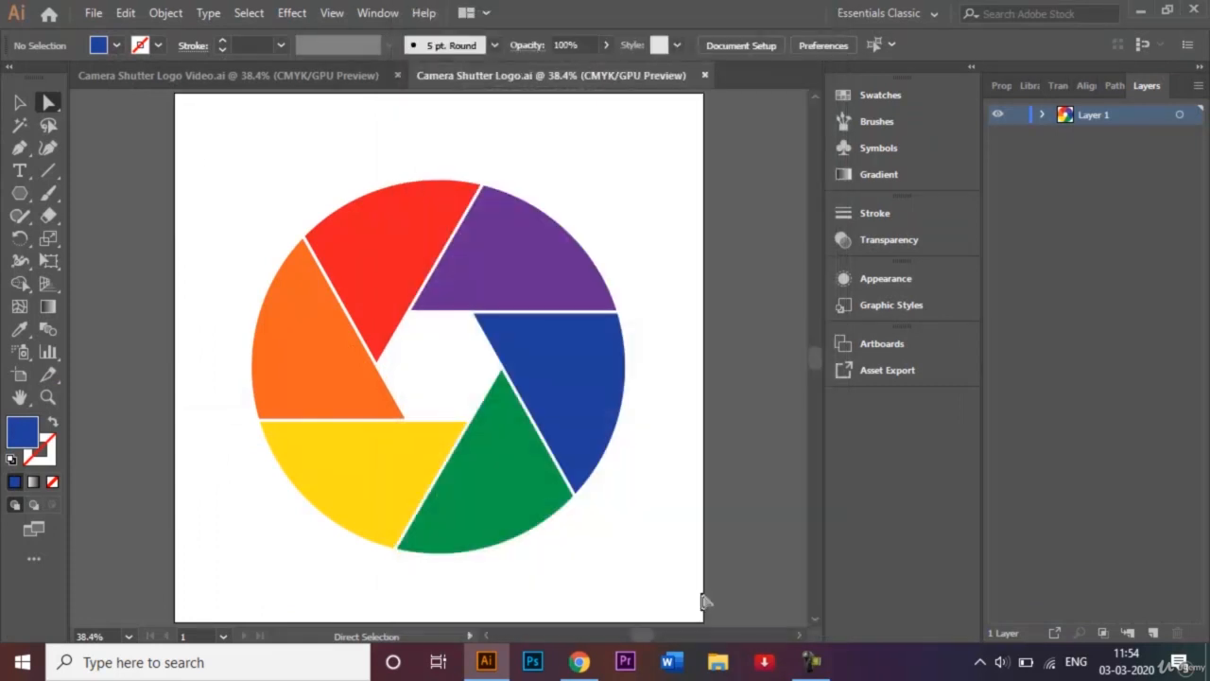